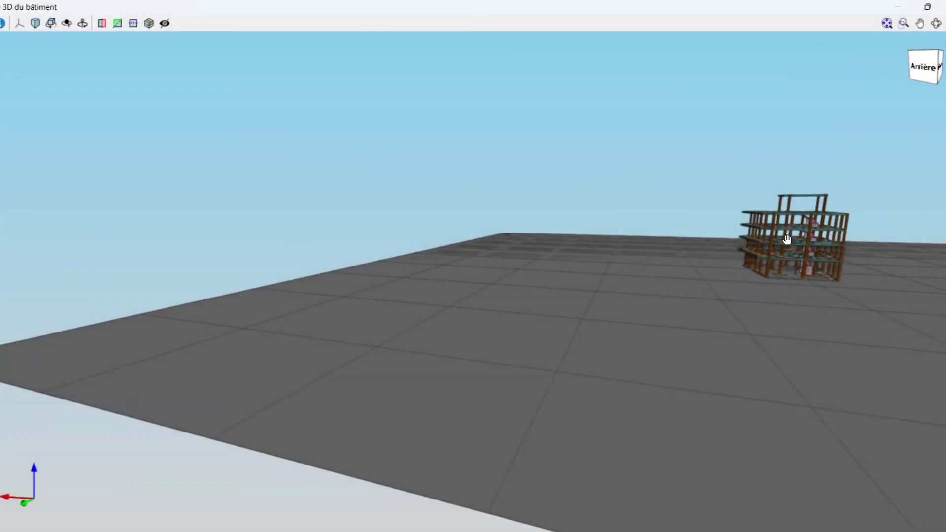
Examine the multi-storey building's structural frame up close in the 3D view.
scroll(690, 246, "up", 5)
middle_click_drag(822, 225, 323, 81)
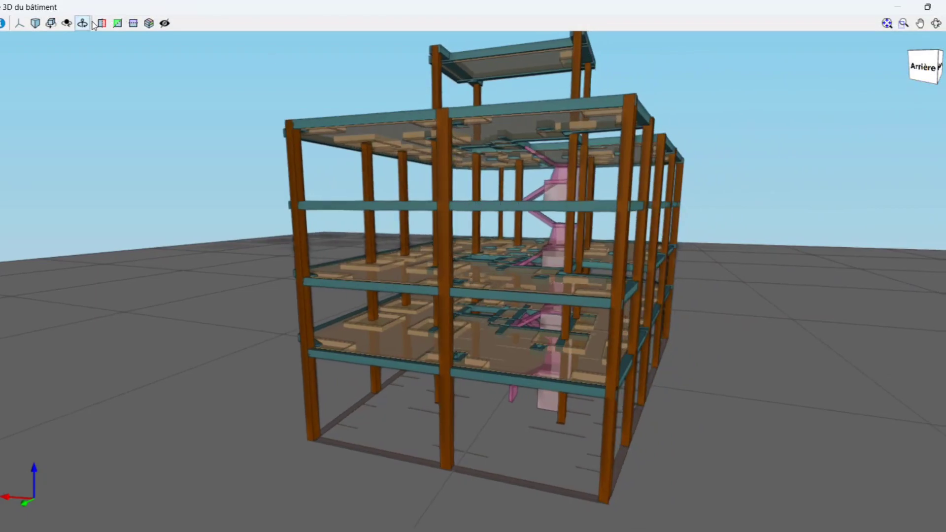
left_click(67, 23)
left_click(51, 23)
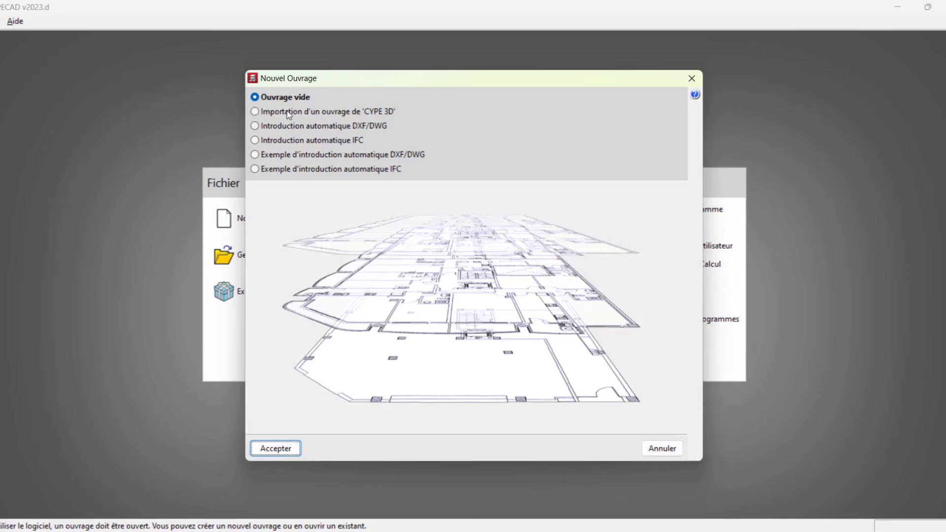
Create a new job as an empty project (Ouvrage vide).
left_click(288, 112)
left_click(291, 127)
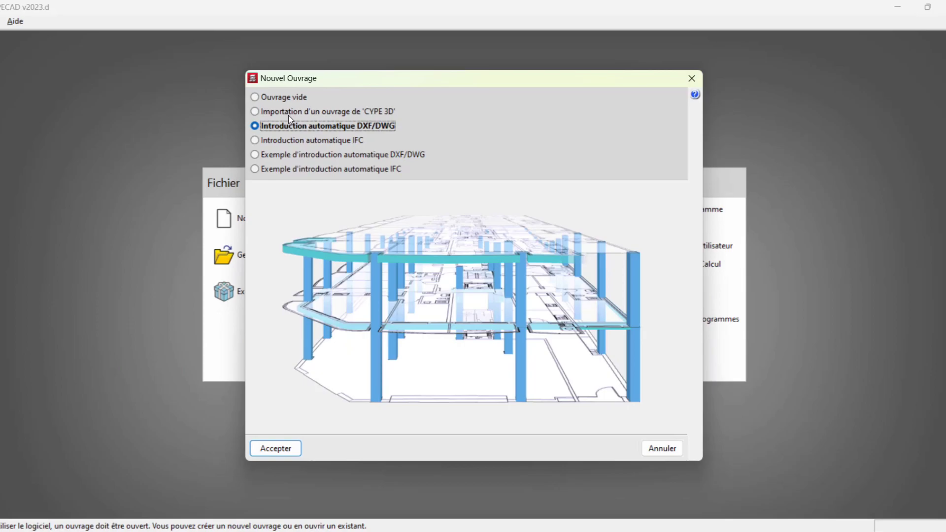
left_click(287, 100)
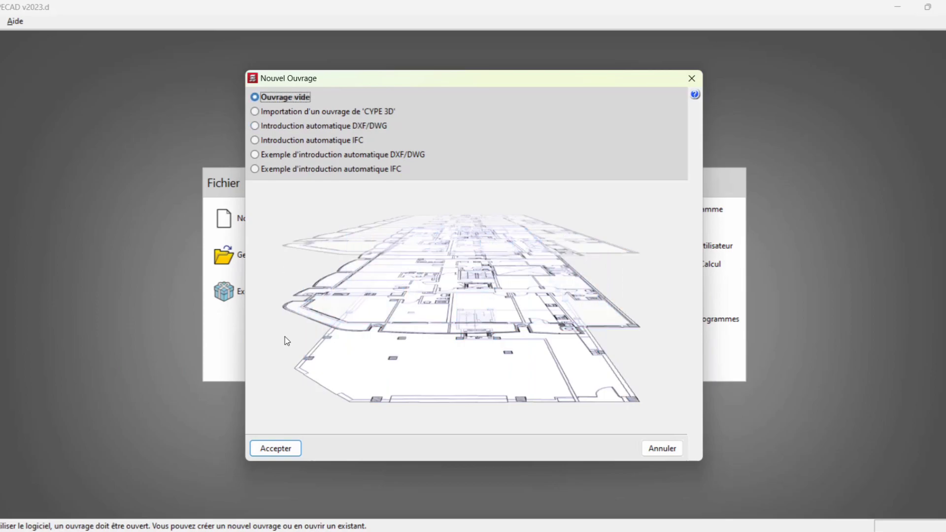
left_click(275, 448)
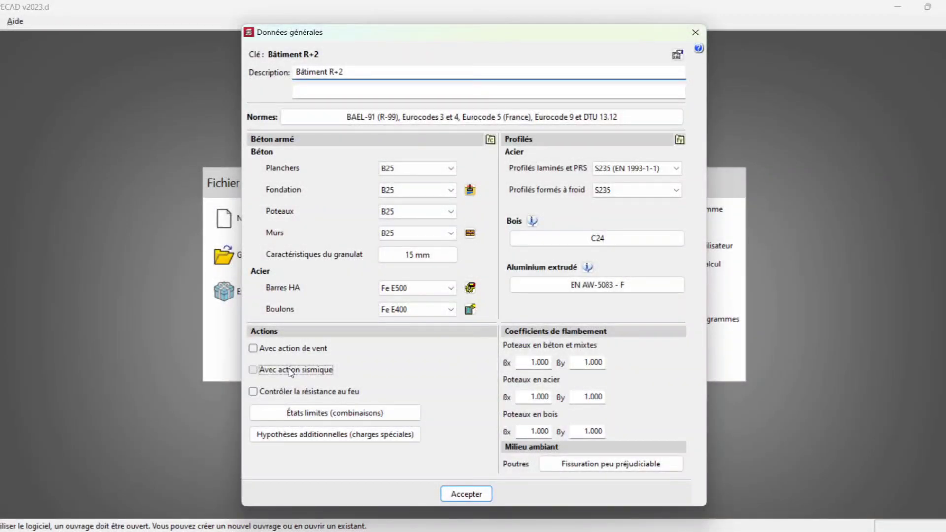
Enable seismic action under Algeria's RPA 99 / v 2003 code and set the structure's importance to Groupe 3.
left_click(289, 369)
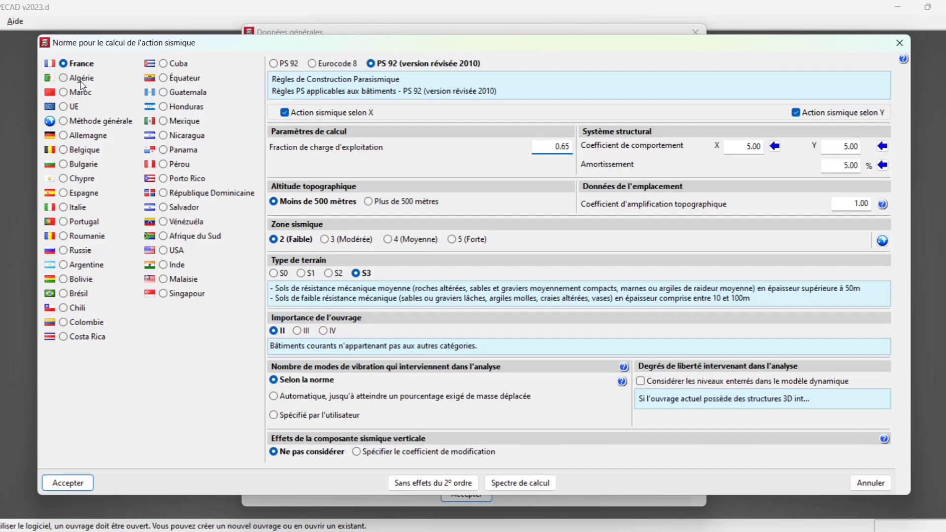
left_click(84, 83)
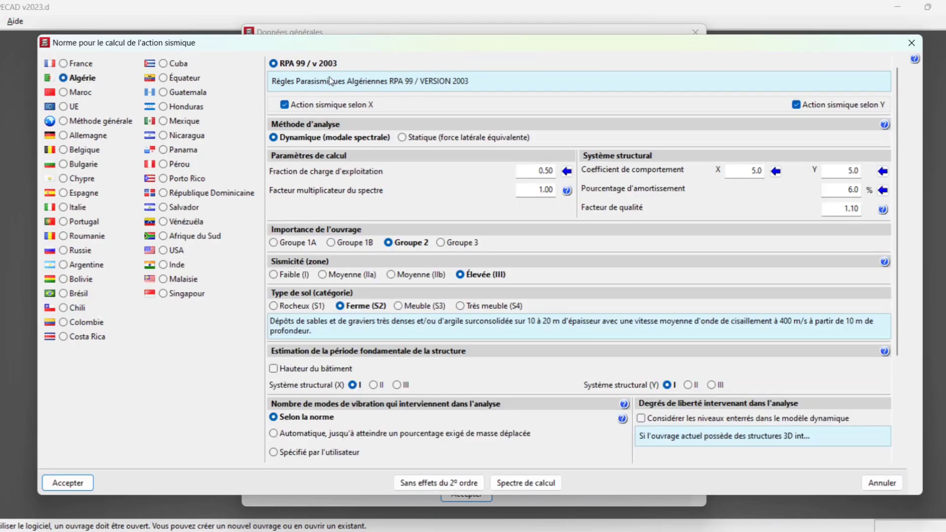
left_click(296, 105)
left_click(297, 106)
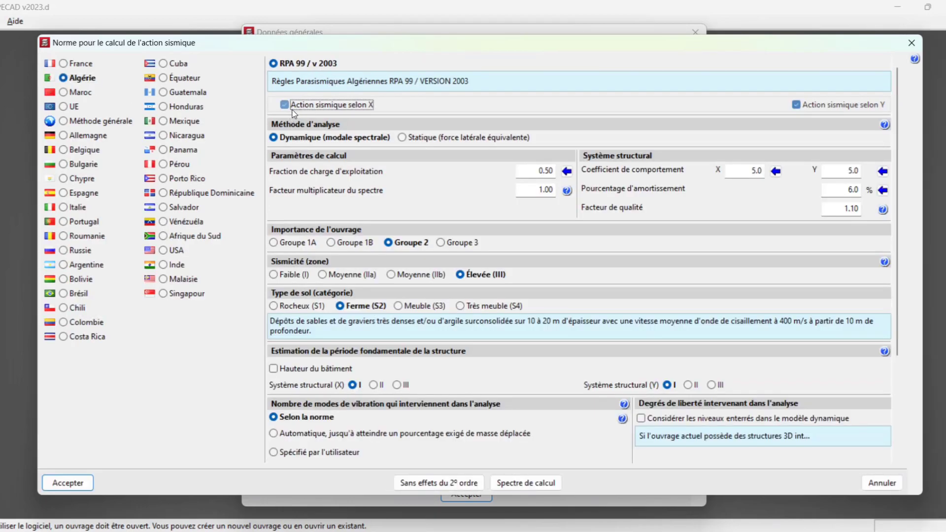
left_click(482, 242)
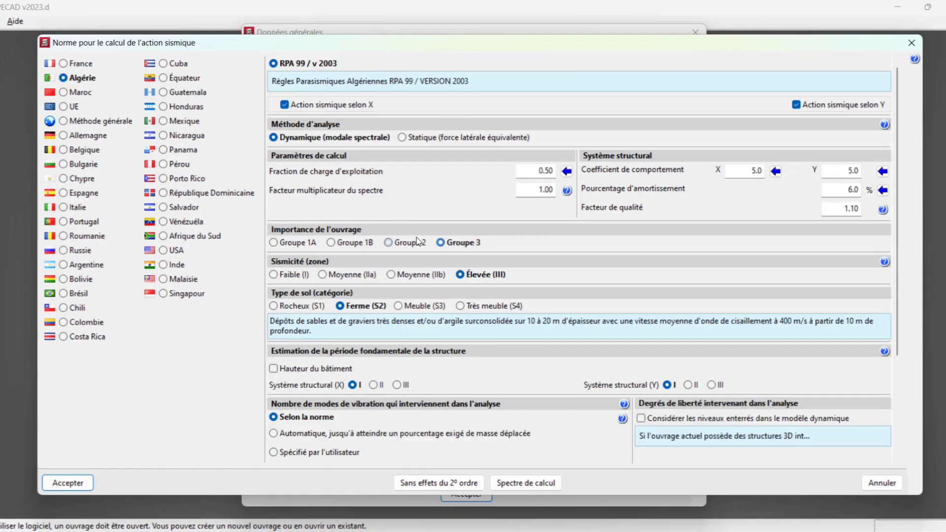
Review the usual surcharge coefficients by project type and the seismic zone map of Algeria.
left_click(566, 171)
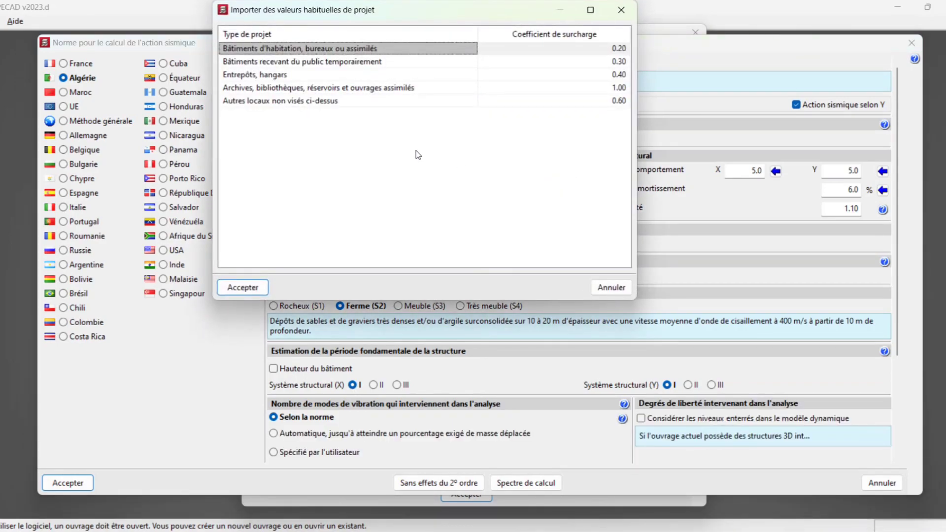
left_click(286, 75)
key("Return")
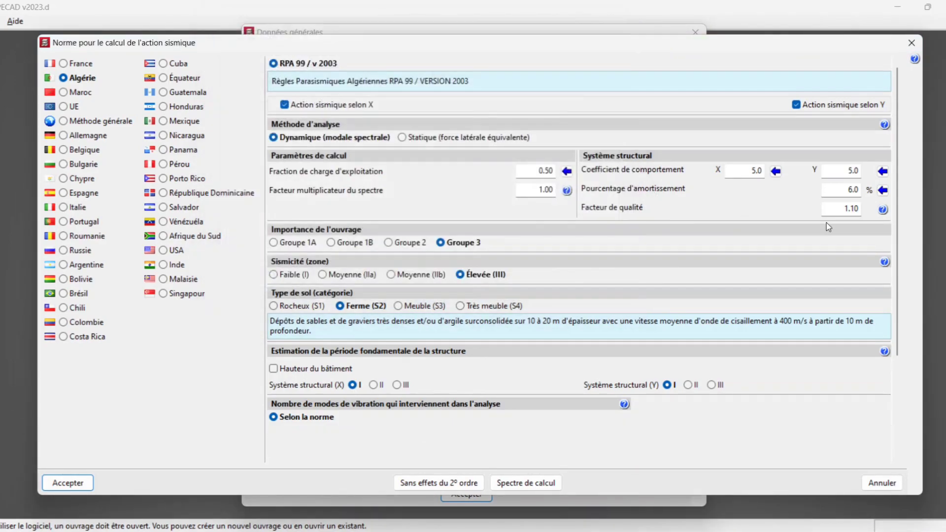
left_click(883, 261)
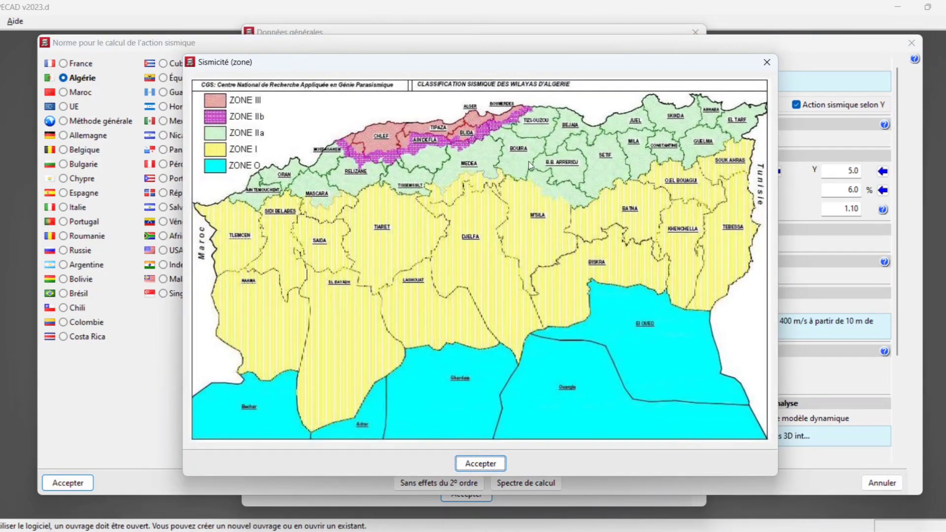
left_click(545, 212)
scroll(512, 300, "down", 3)
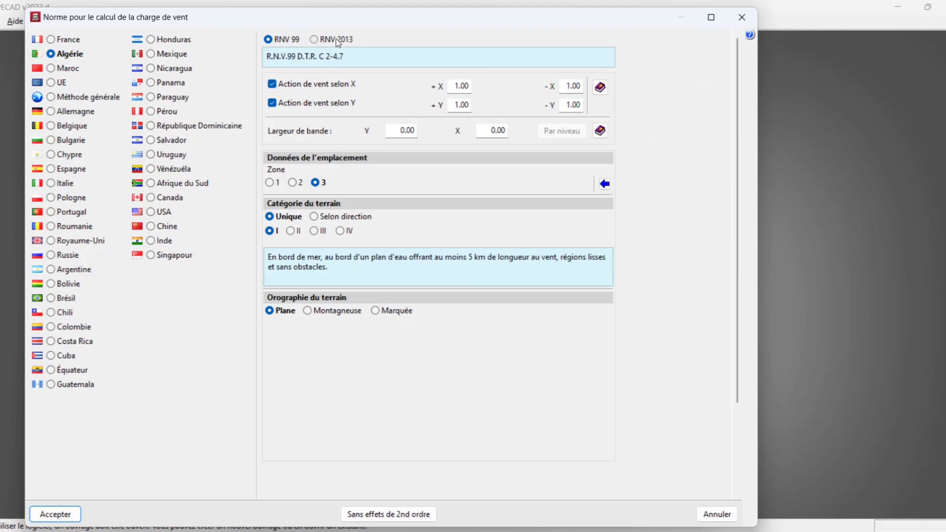
Select RNV 2013 as the Algerian wind load standard and consult the reference for the band width (Largeur de bande).
left_click(338, 40)
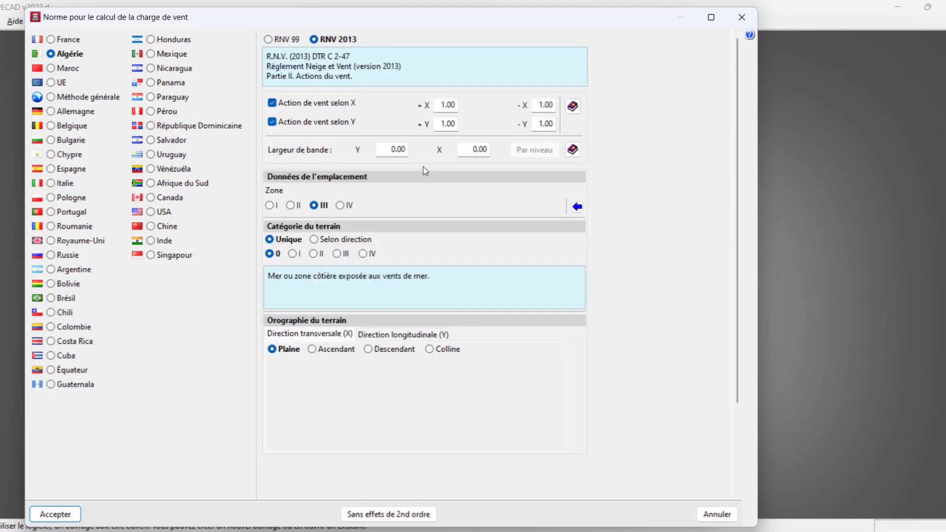
left_click(573, 149)
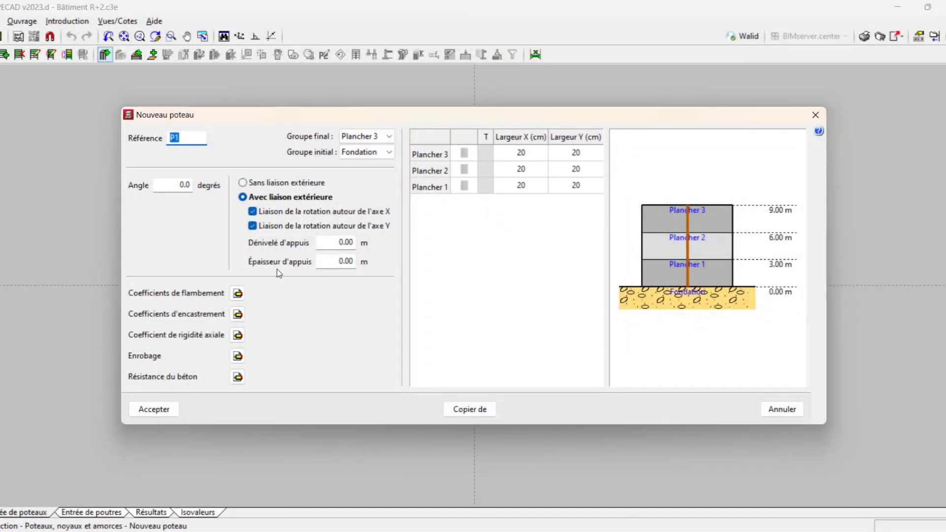
Explore the materials and shapes for the new column's section, including steel, circular and custom-drawn concrete sections.
double_click(478, 156)
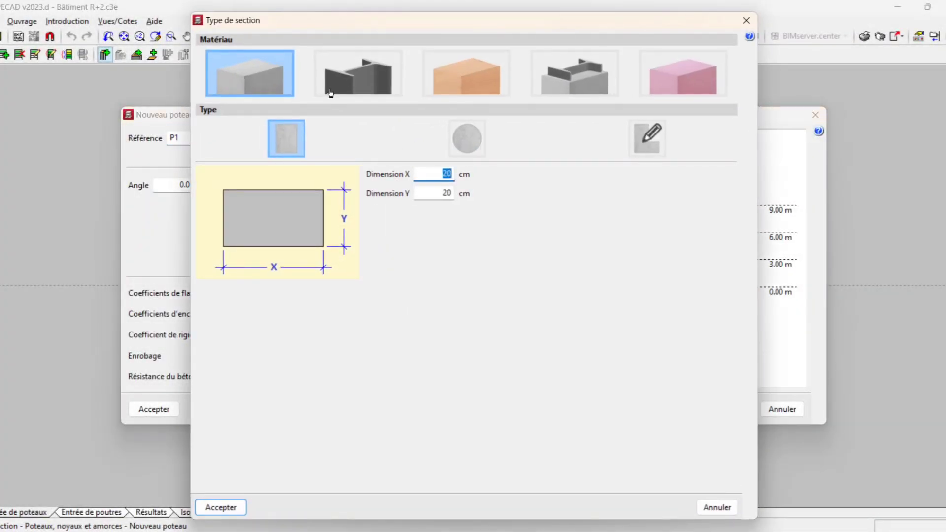
left_click(330, 88)
left_click(269, 80)
left_click(451, 132)
left_click(639, 144)
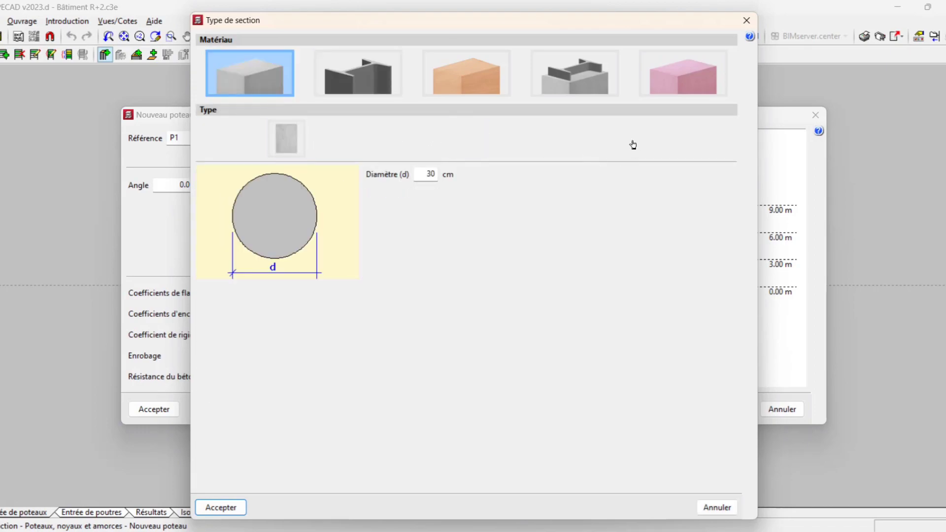
left_click(300, 174)
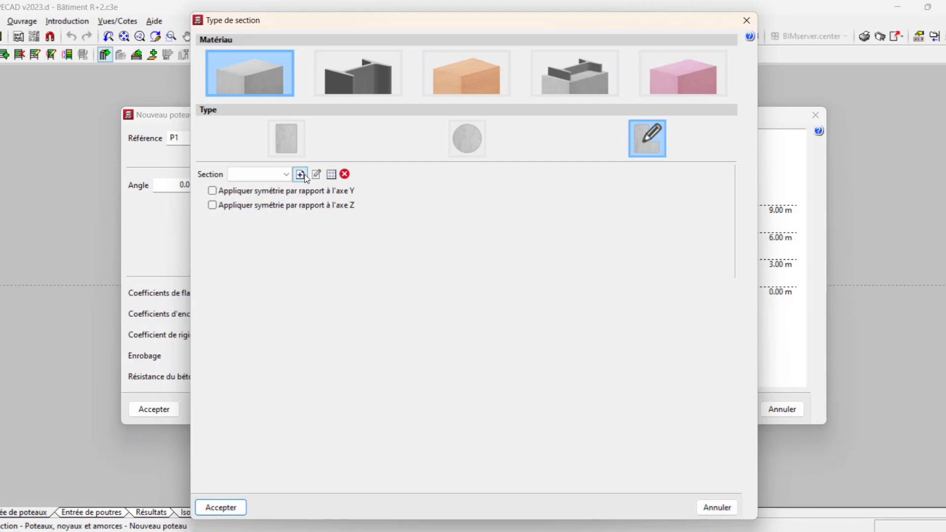
left_click(293, 210)
left_click(368, 260)
left_click(426, 260)
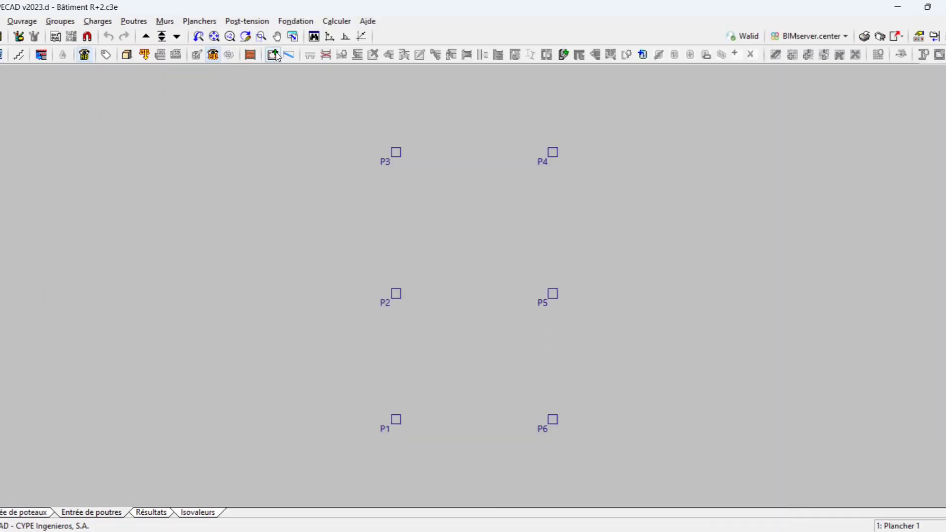
Explore the beam families for Plancher 1, including dropped, joist, precast and steel beams and the under-floor option.
left_click(273, 54)
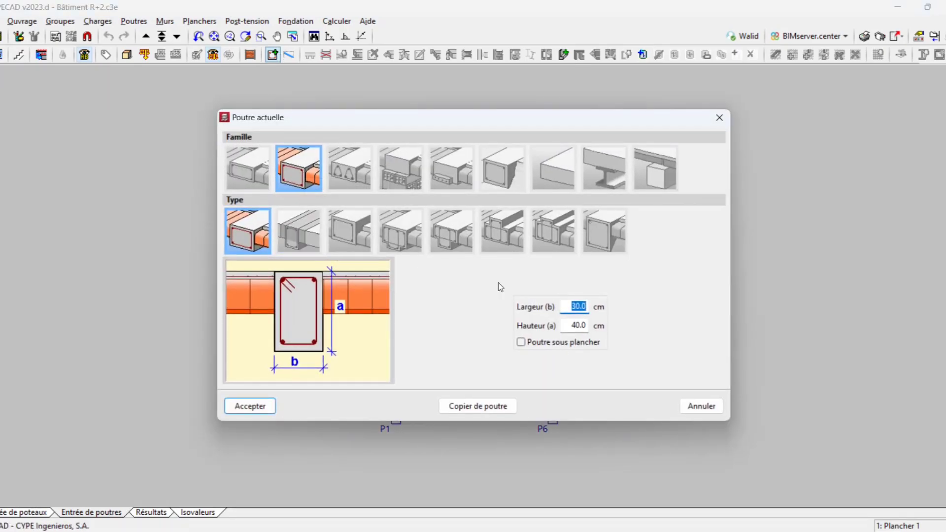
left_click(571, 325)
left_click(544, 343)
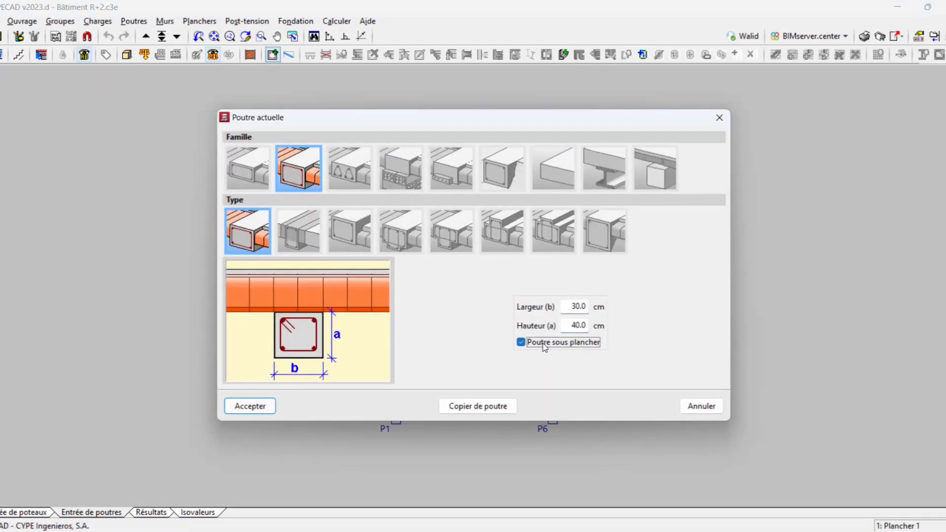
left_click(543, 344)
left_click(347, 173)
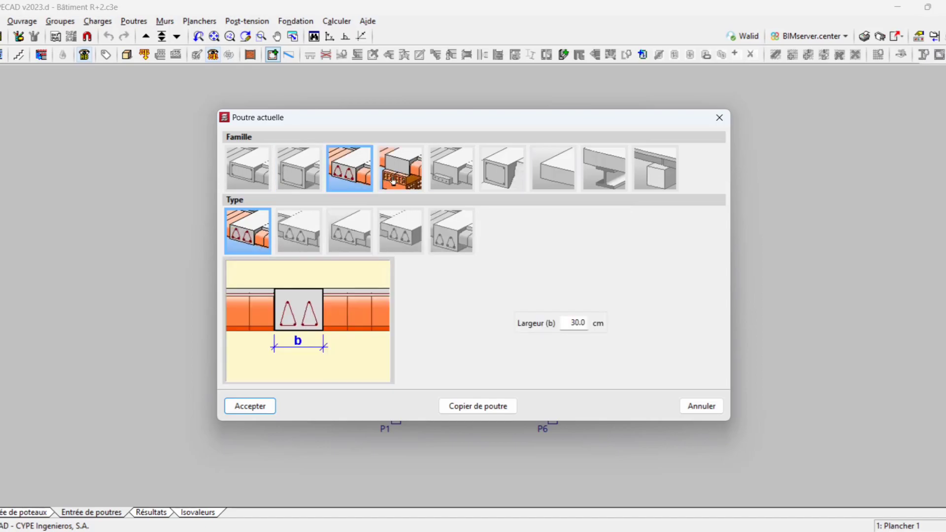
left_click(412, 178)
left_click(449, 171)
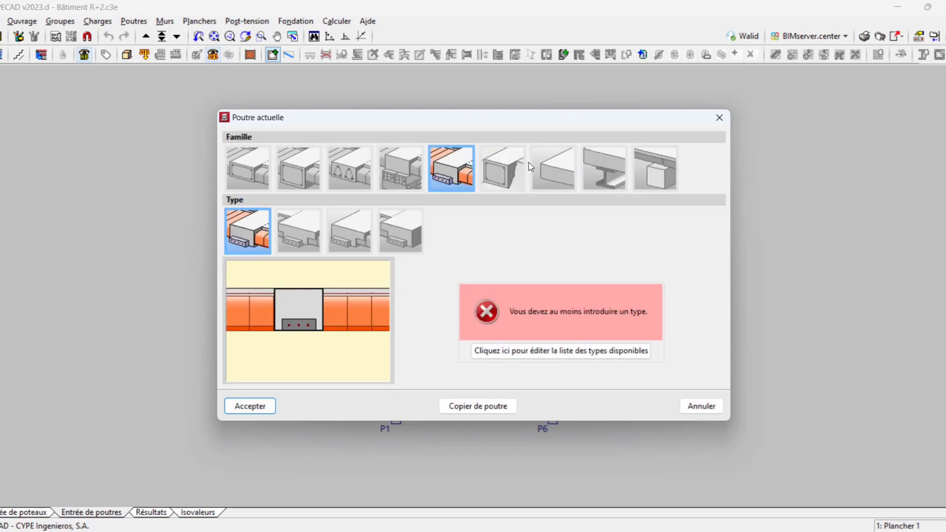
left_click(548, 165)
left_click(600, 171)
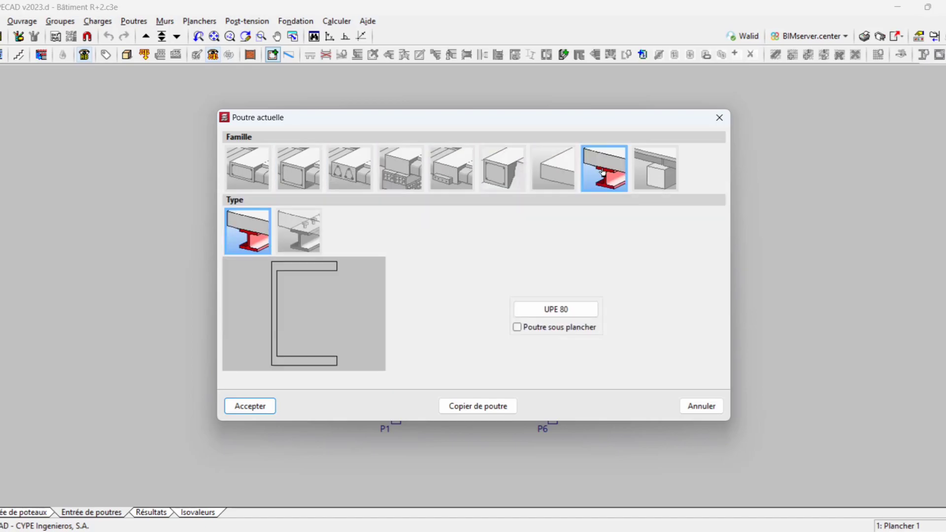
left_click(302, 171)
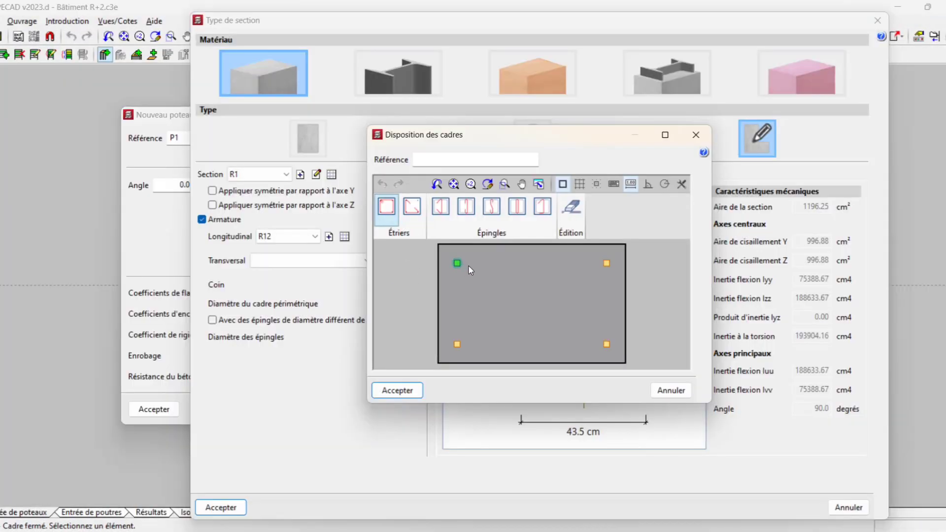
Lay out a perimeter stirrup around the four corner bars of column section R1 and accept the section.
left_click(457, 263)
left_click(608, 343)
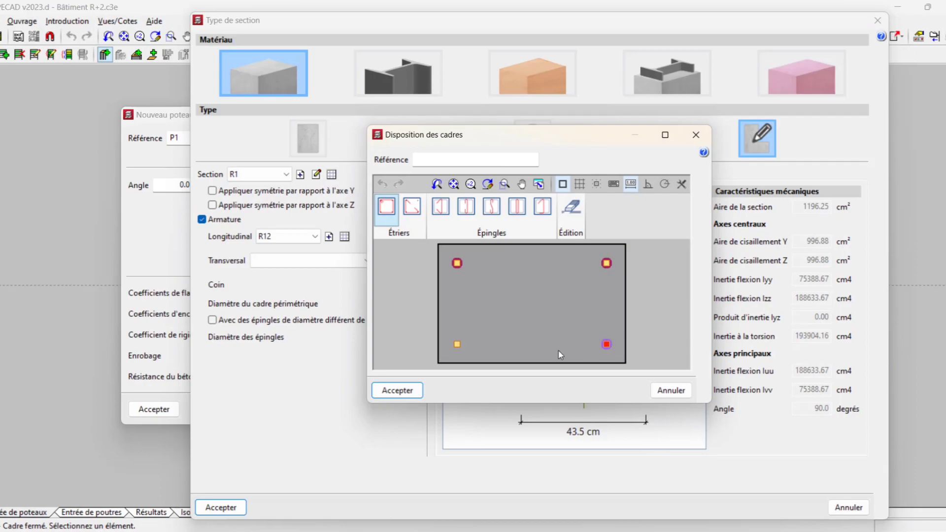
left_click(461, 347)
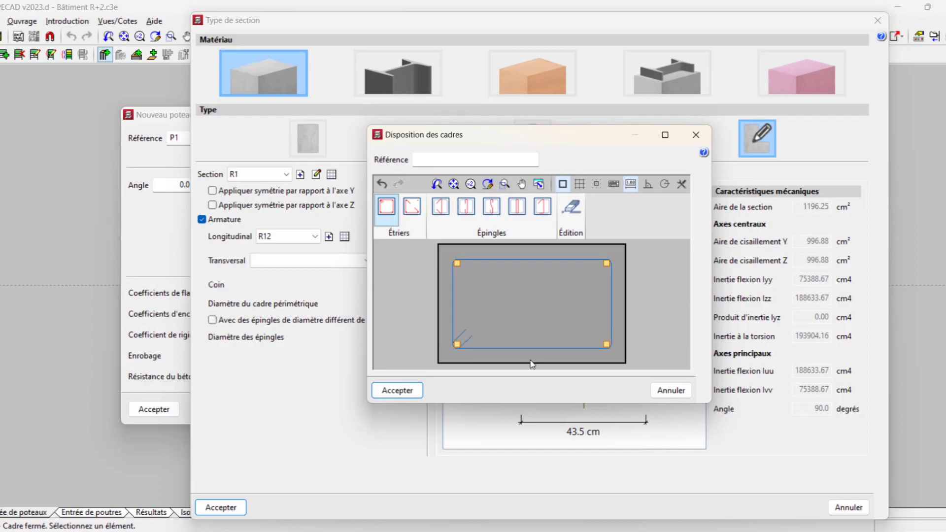
left_click(410, 387)
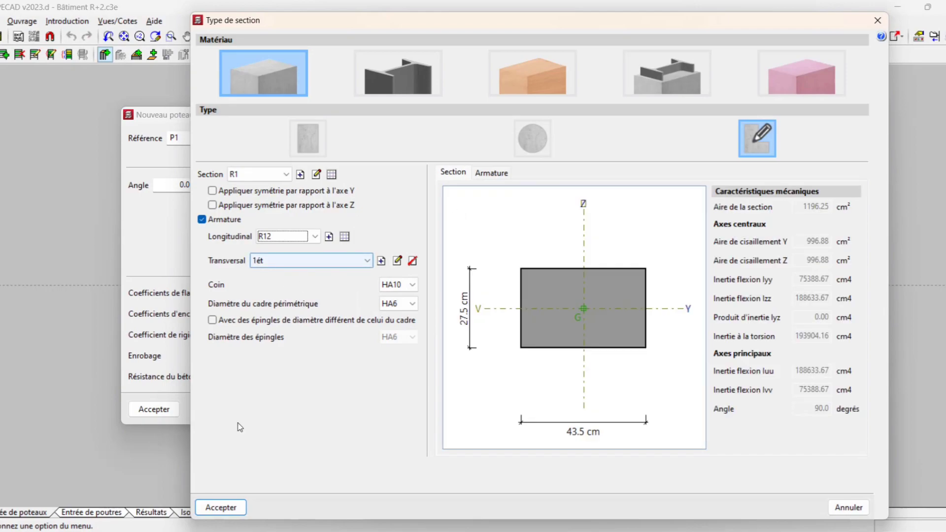
left_click(221, 508)
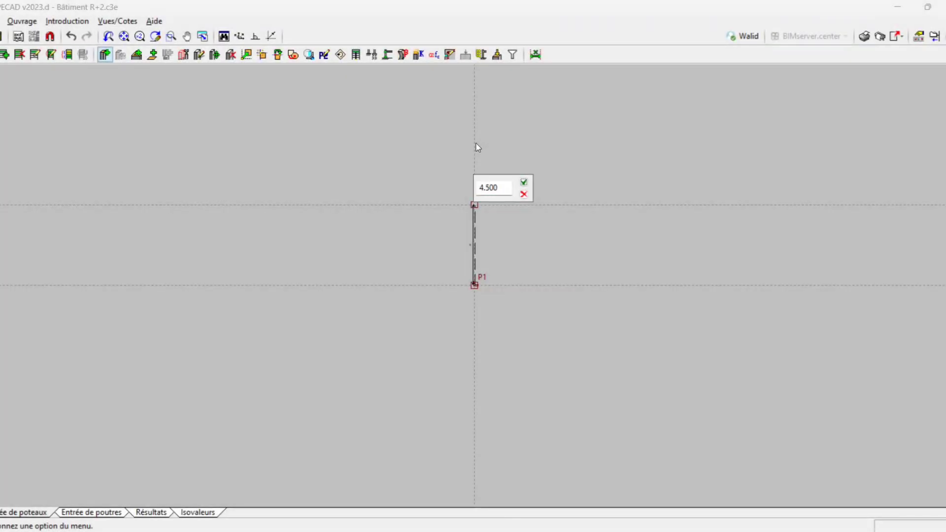
Complete the two-by-three column grid, spacing the third column 4.500 m and the fourth 5.000 m, with the last two at axis intersections.
key("Return")
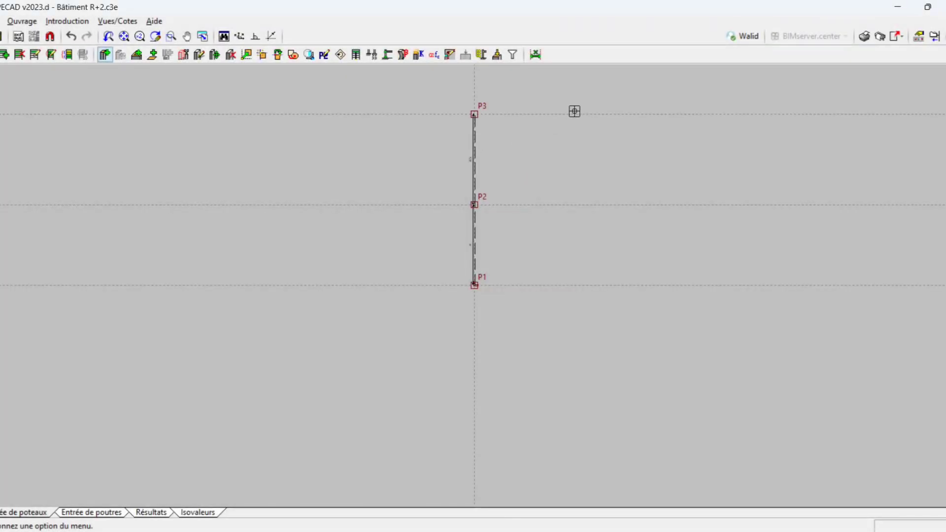
left_click(576, 111)
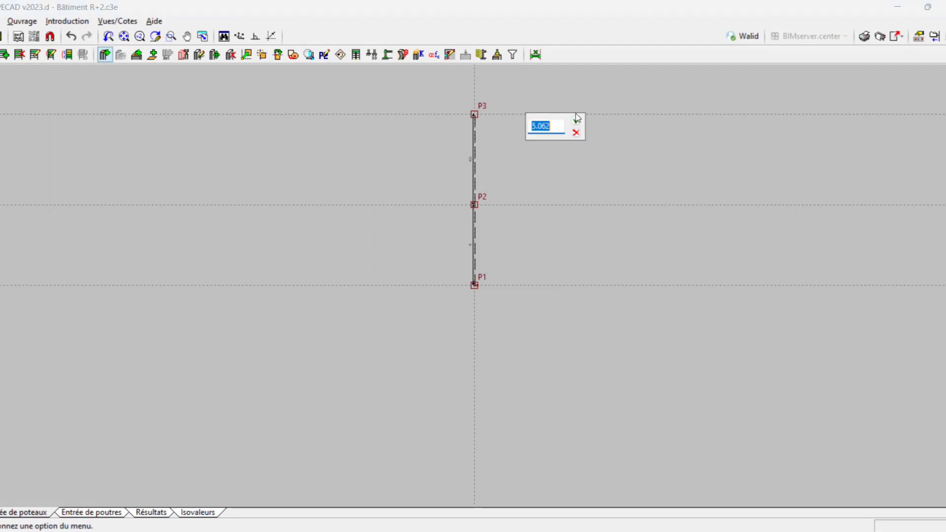
type("5.000")
left_click(577, 118)
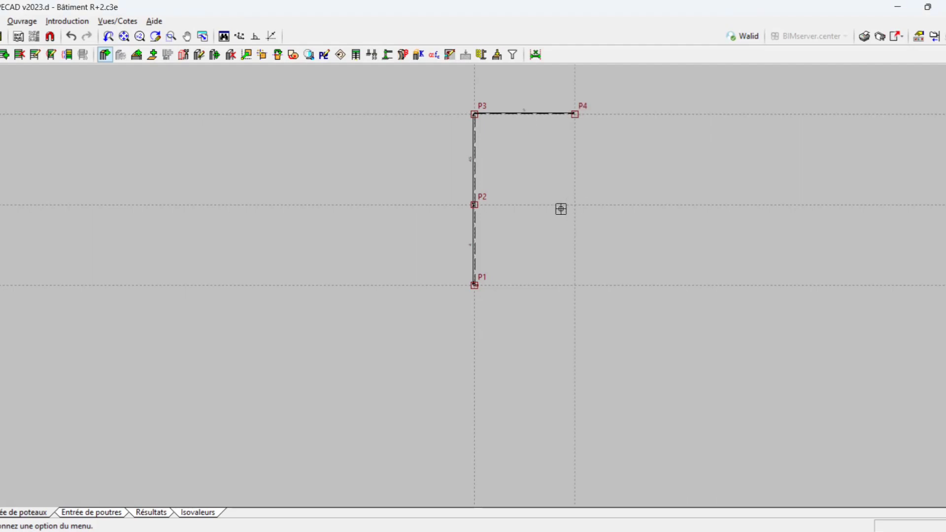
left_click(574, 205)
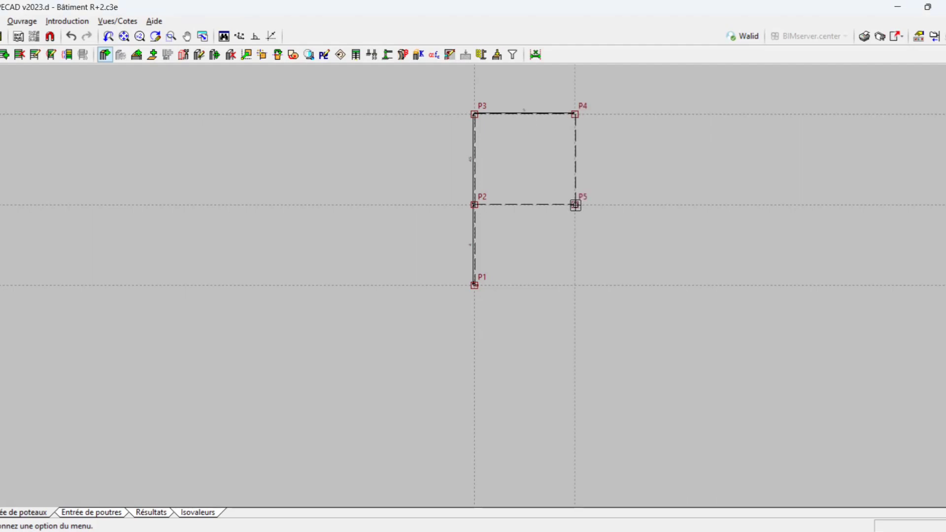
left_click(575, 285)
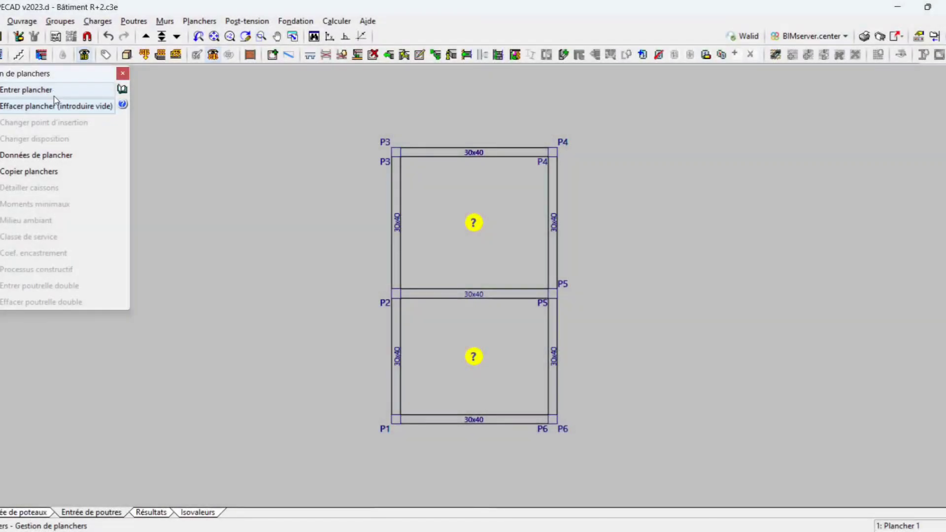
Start a new floor slab for Plancher 1 as a floor on joists, using the concrete joist type.
left_click(27, 89)
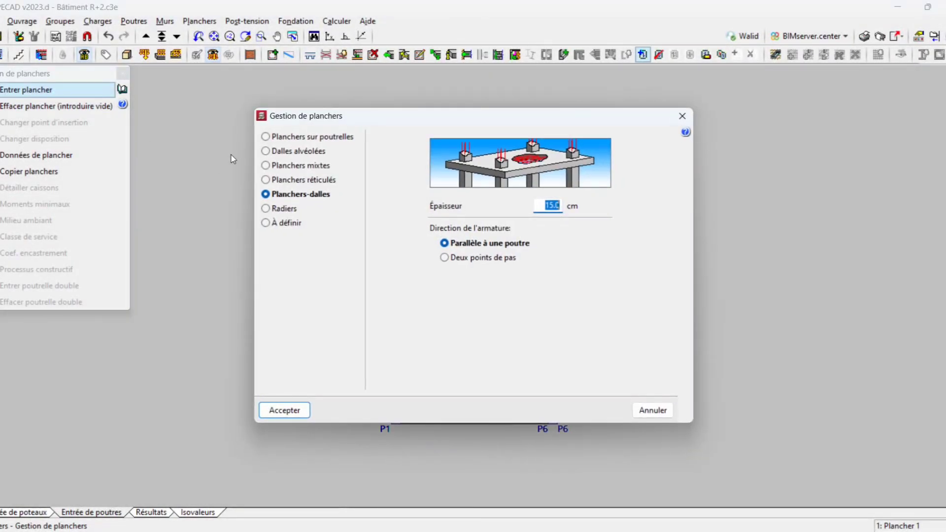
left_click(283, 138)
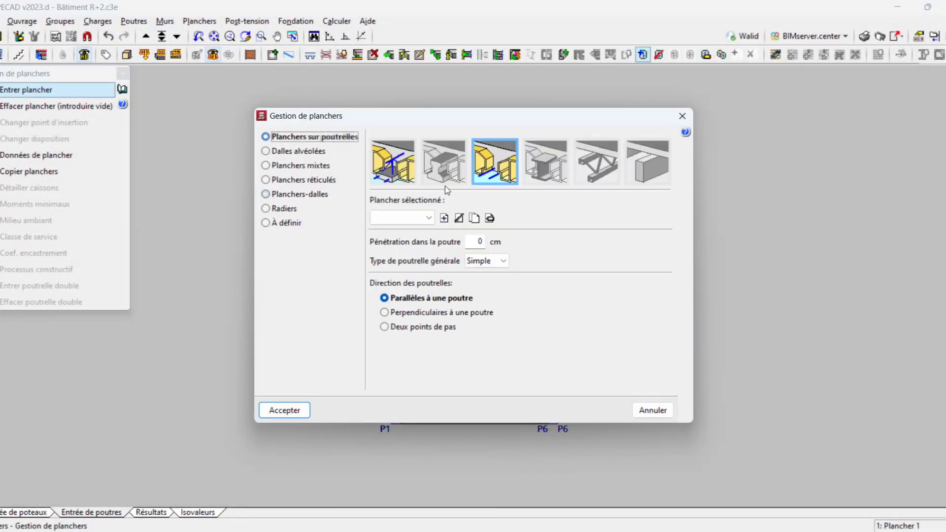
left_click(446, 220)
key("Escape")
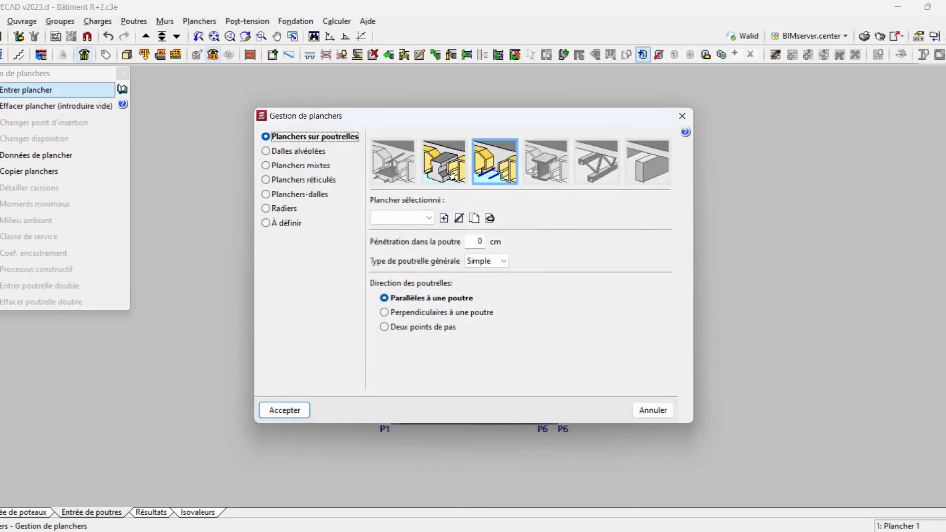
left_click(388, 176)
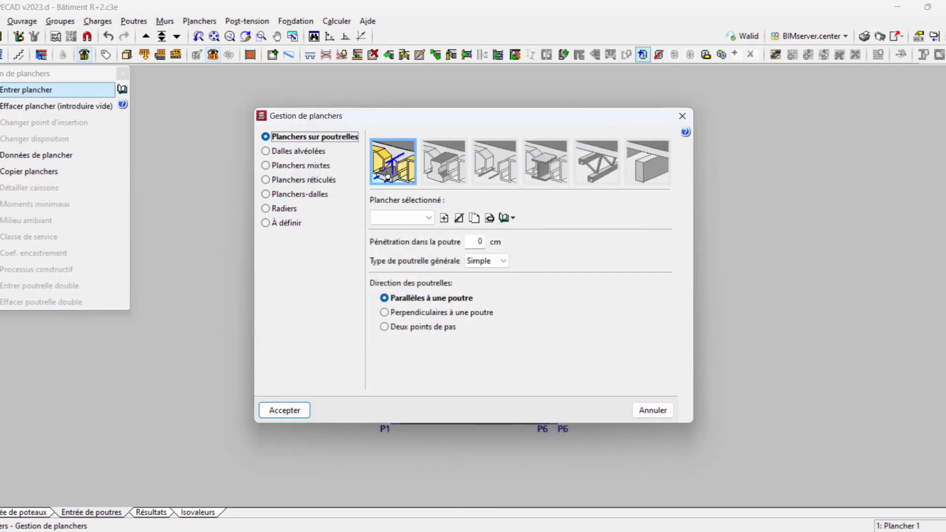
Create the concrete joist floor "Plancher 16+5" with concrete infill blocks and accept its data.
left_click(444, 218)
type("Plancher 16+5")
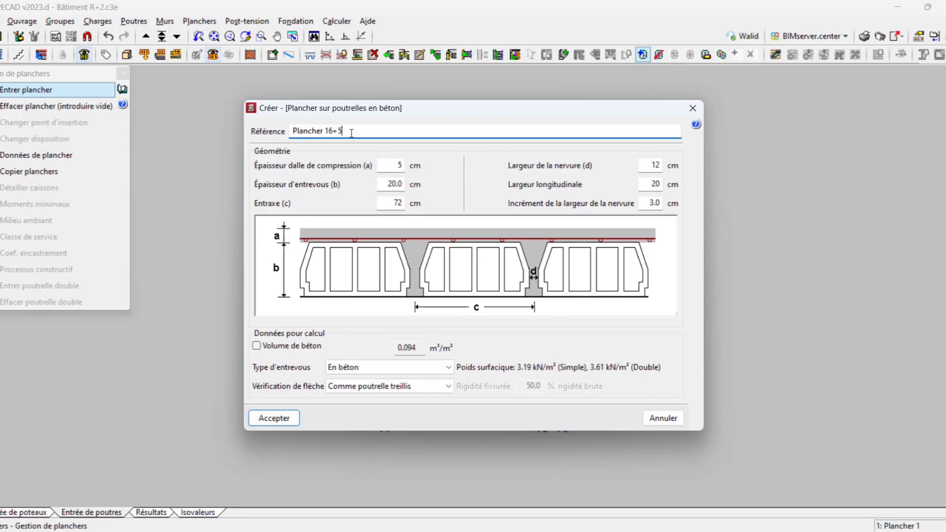
left_click(376, 367)
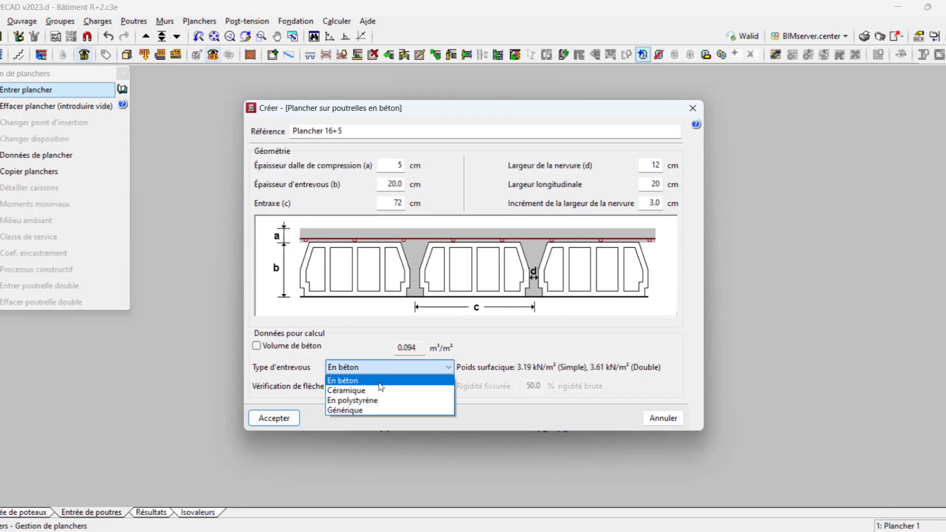
left_click(294, 419)
left_click(294, 418)
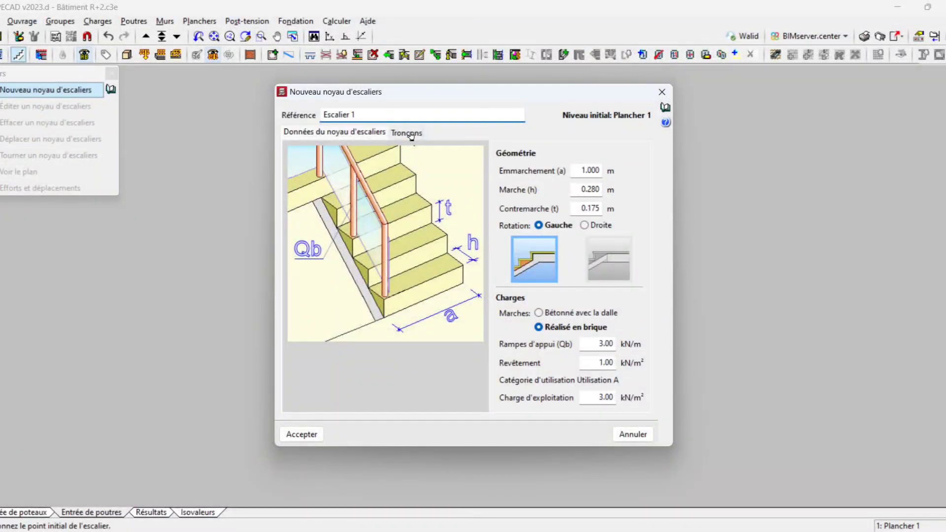
Set Escalier 1 to right-hand rotation and start a stair typology with the stacked multi-flight straight shape, comparing the other shapes.
left_click(585, 226)
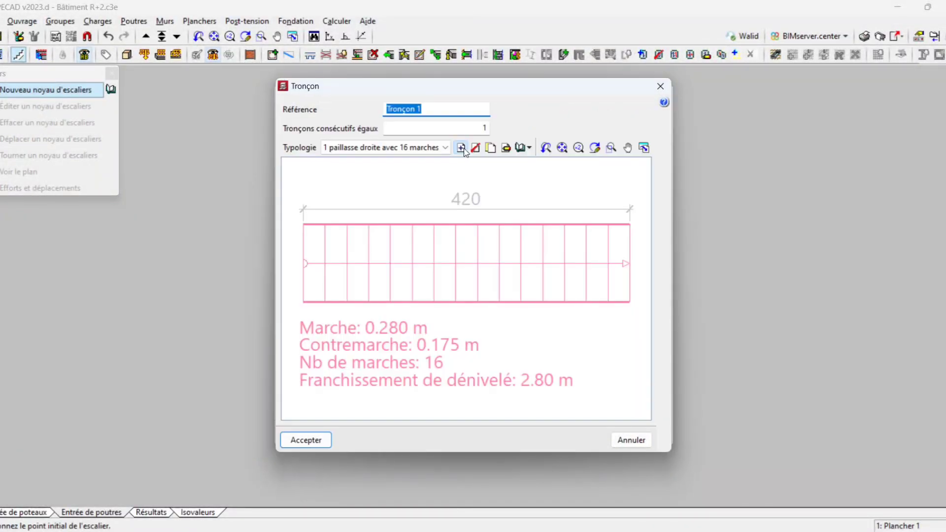
left_click(461, 147)
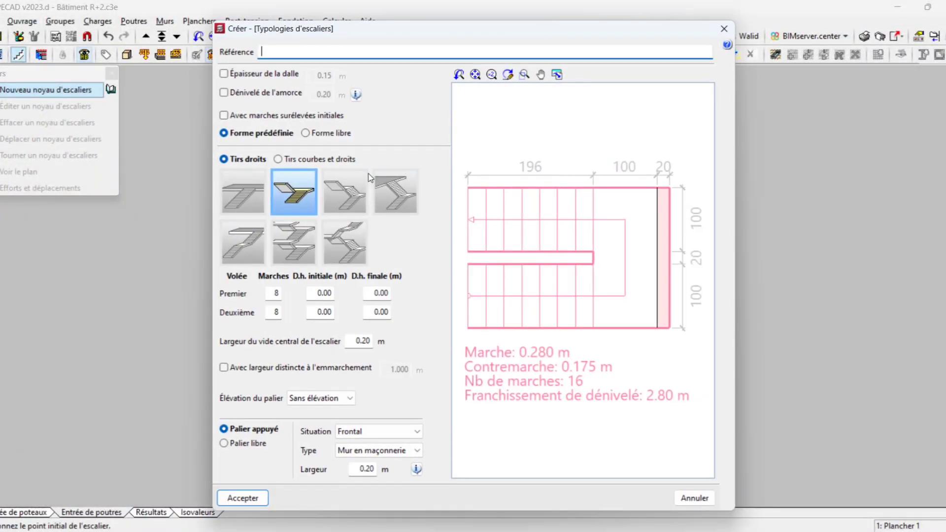
left_click(385, 189)
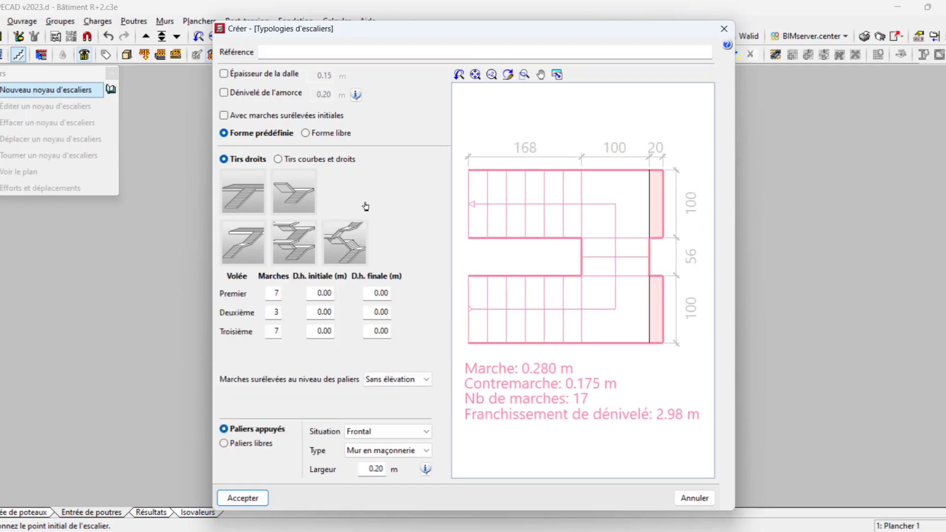
left_click(348, 202)
left_click(348, 236)
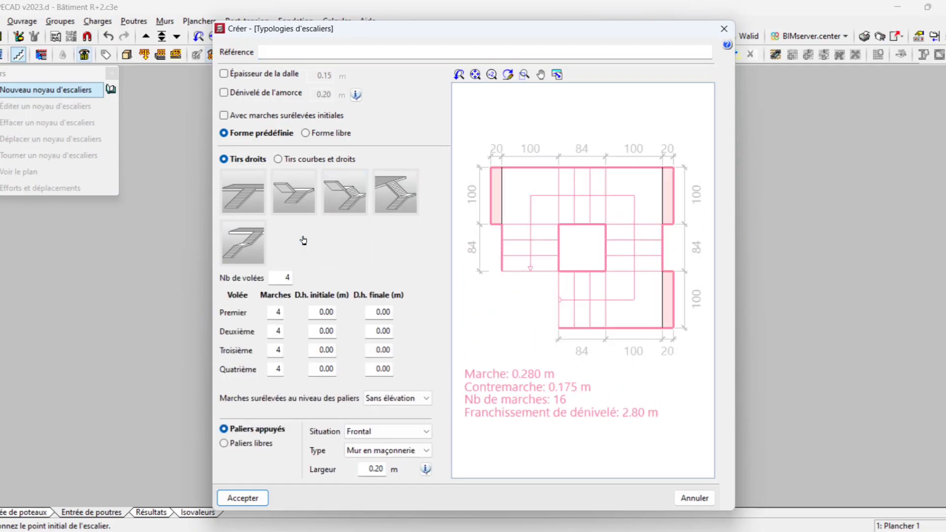
left_click(301, 239)
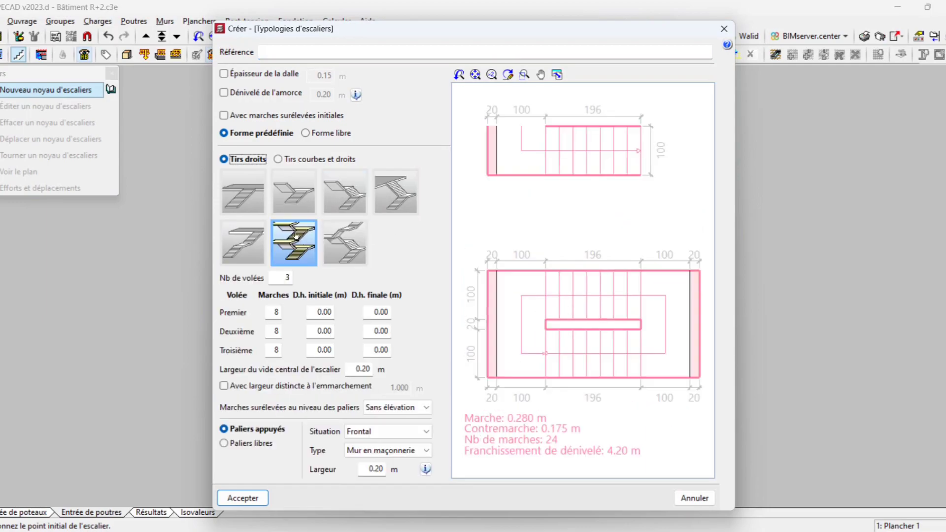
Enable the stair's 0.15 m slab thickness and 0.20 m starter offset, consult the offset diagram, and make the landings free.
left_click(258, 75)
left_click(261, 95)
left_click(355, 95)
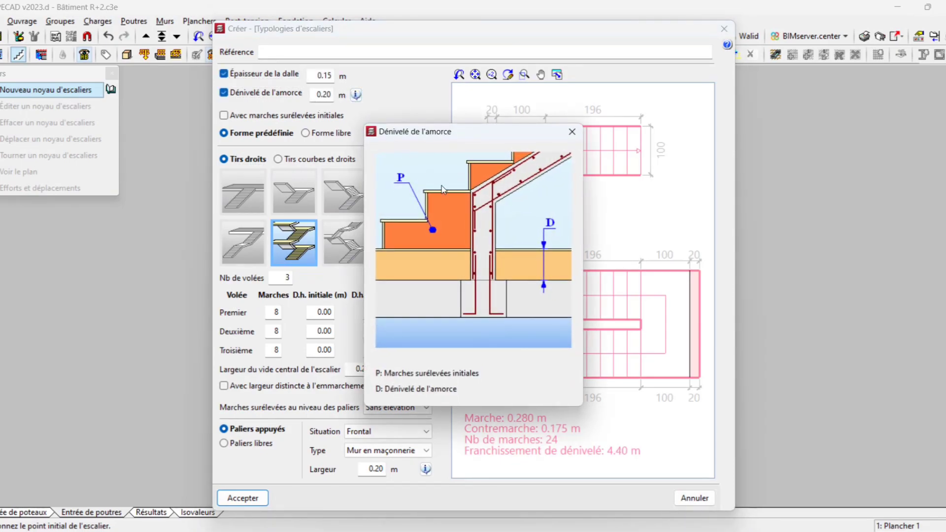
left_click(487, 247)
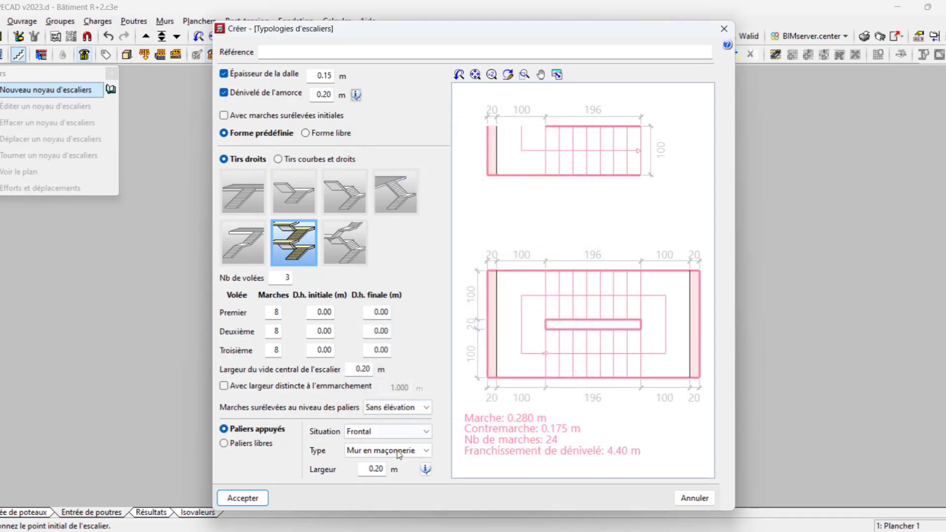
left_click(393, 451)
left_click(393, 452)
left_click(232, 443)
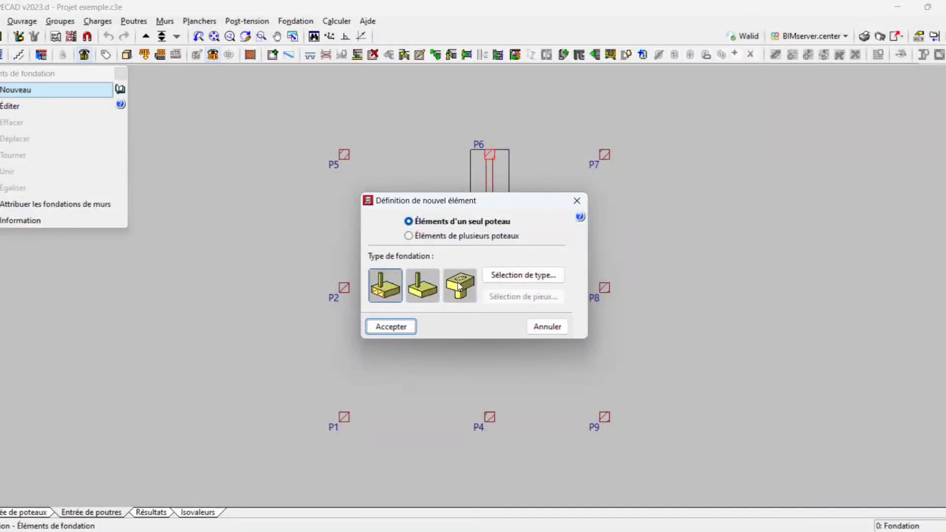
Place a new single-column reinforced footing at column P5.
left_click(498, 282)
left_click(377, 273)
left_click(391, 326)
left_click(344, 155)
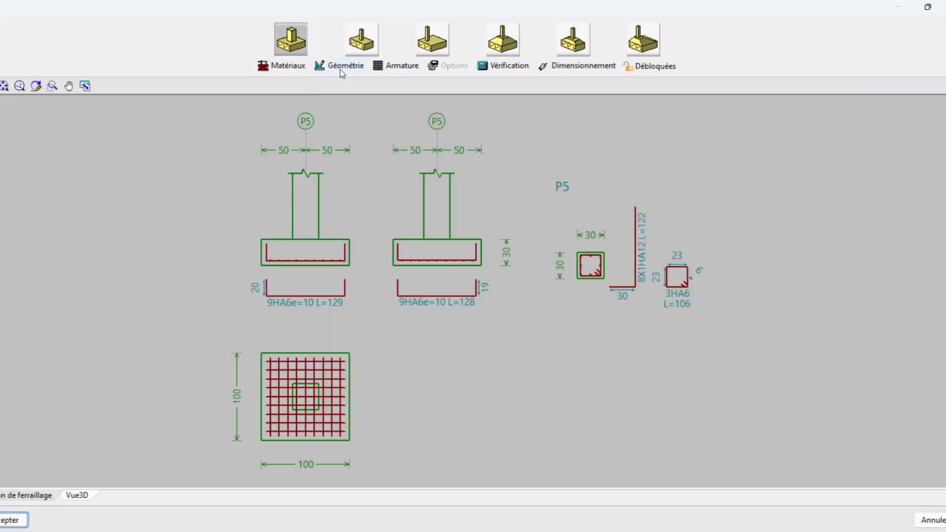
Review the P5 footing's width and thickness and its lower, upper and perimeter reinforcement options.
left_click(342, 69)
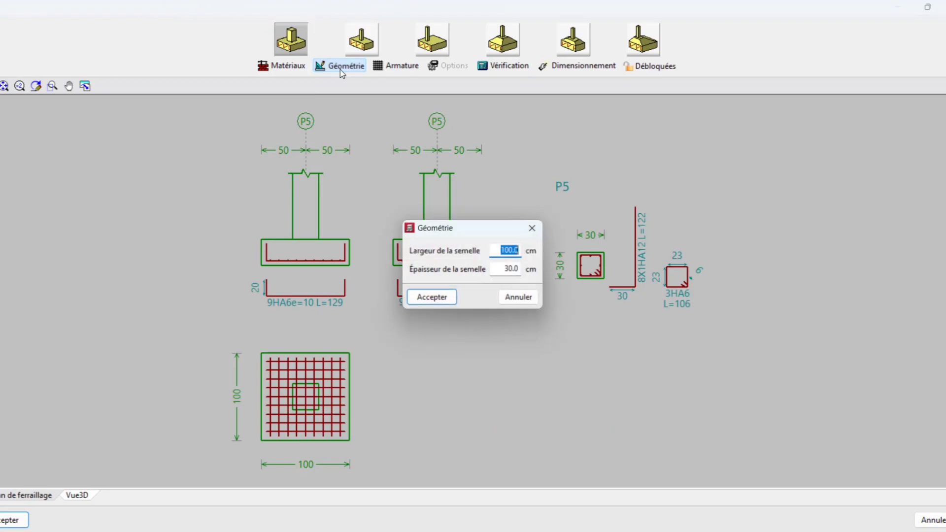
key("Return")
left_click(386, 67)
left_click(482, 233)
left_click(482, 242)
left_click(467, 191)
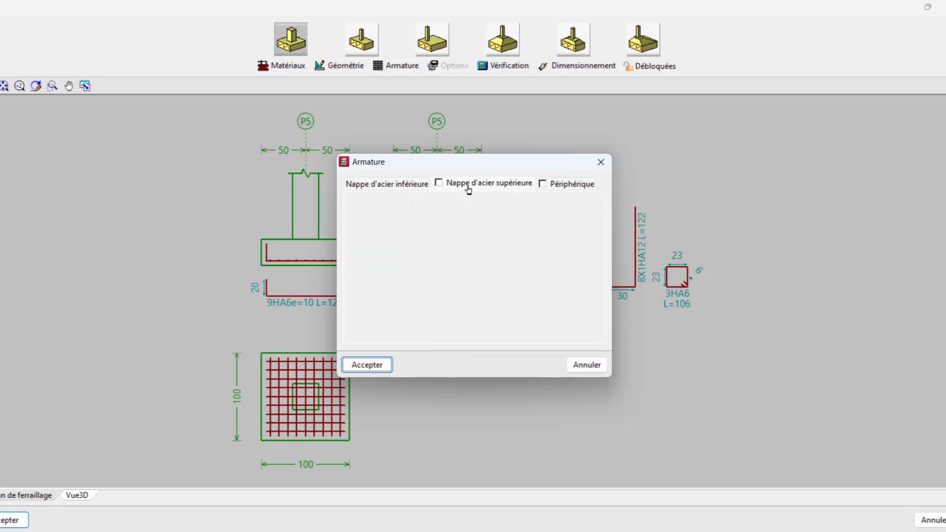
key("Return")
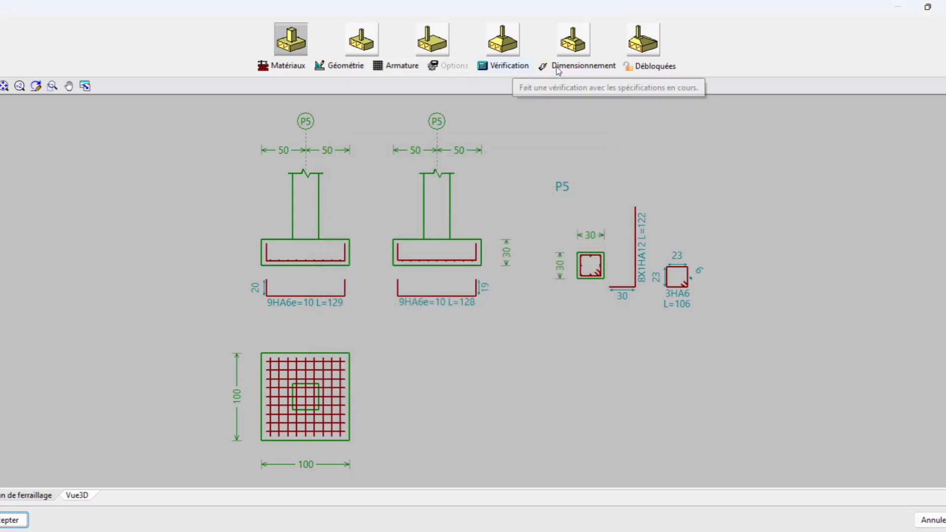
Examine the P5 footing's verification report, including the minimum reinforcement percentages, and inspect its reinforcement in 3D.
left_click(510, 66)
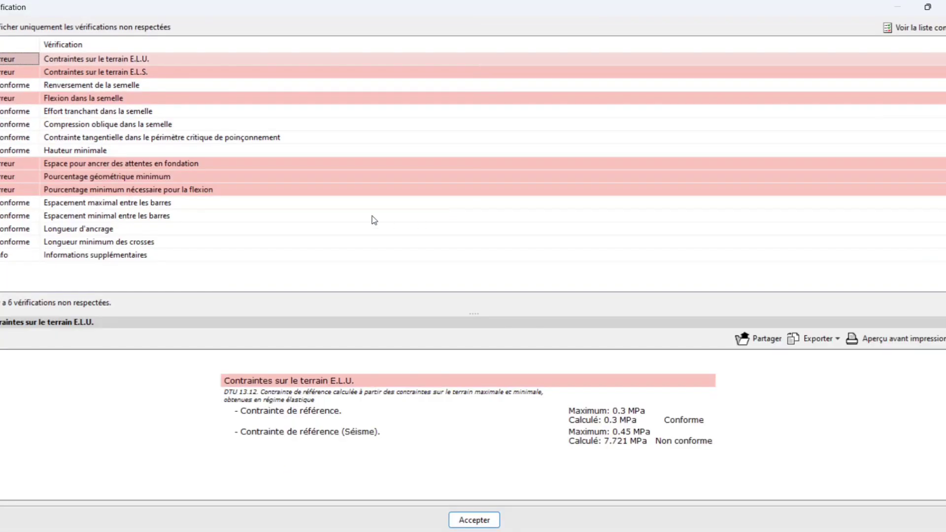
left_click(159, 188)
left_click(158, 179)
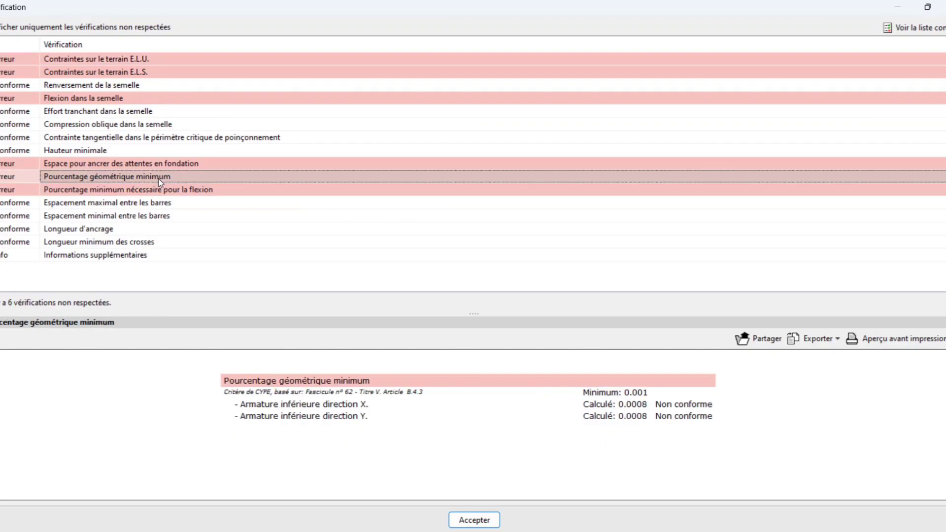
key("Return")
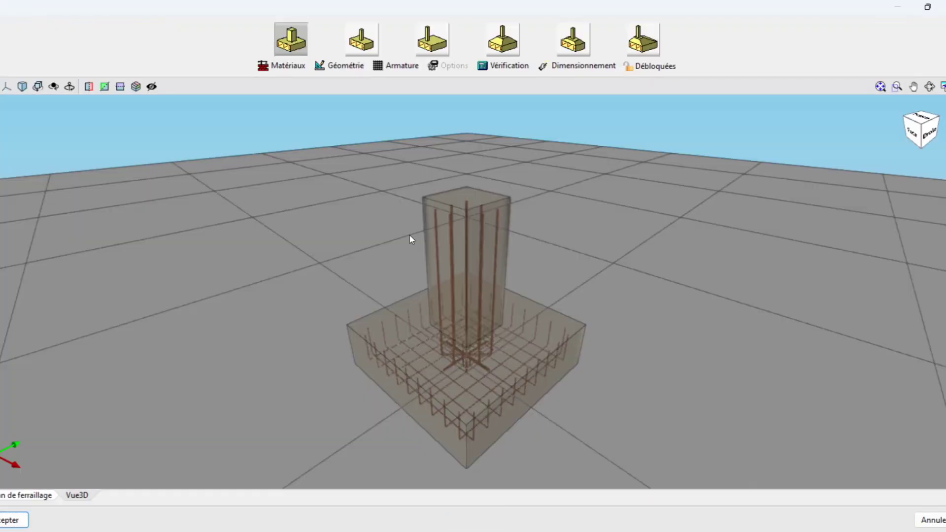
middle_click_drag(411, 238, 629, 205)
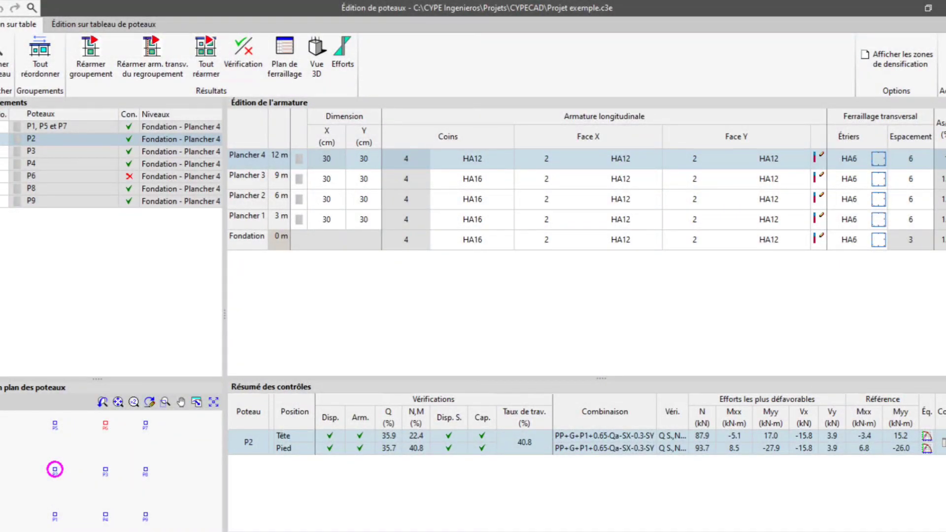
Examine column P2's checks for non-seismic and seismic normal stresses and for joint sizing under bending moments.
left_click(942, 442)
left_click(201, 113)
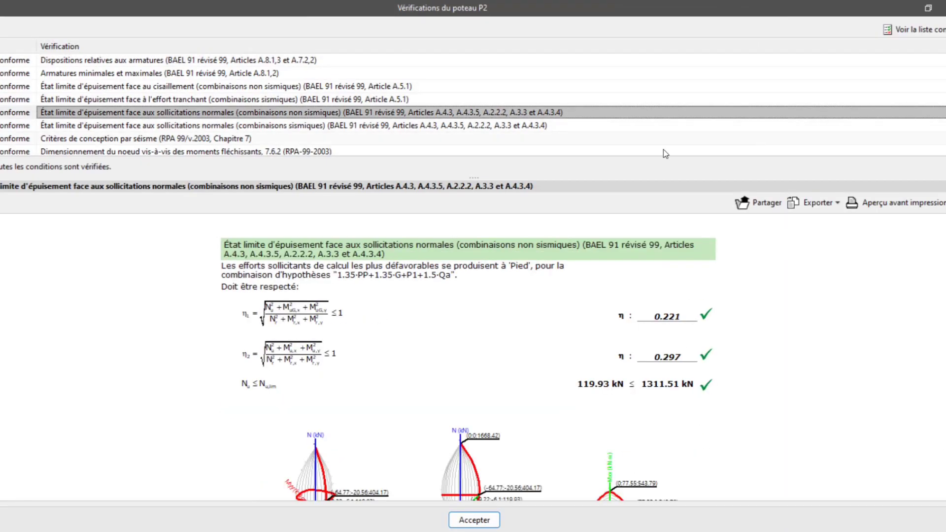
left_click_drag(467, 177, 487, 305)
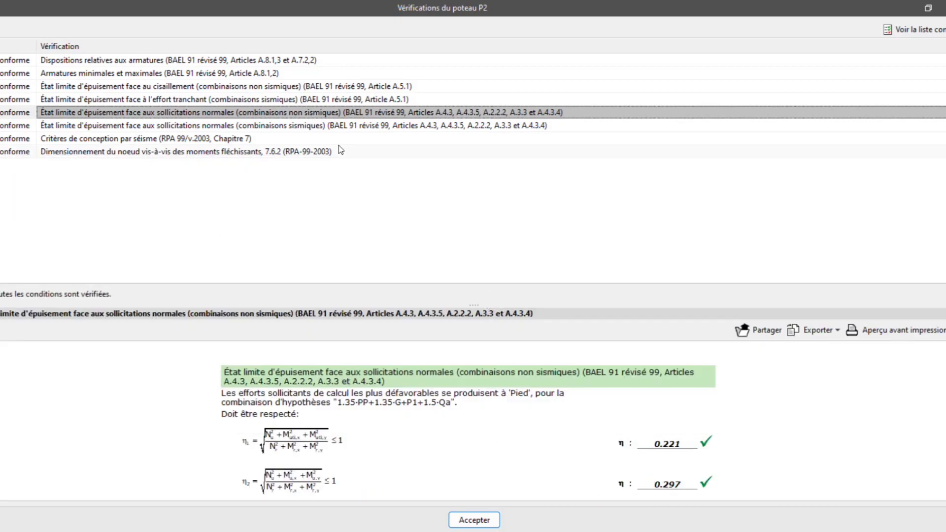
left_click(294, 129)
left_click(292, 151)
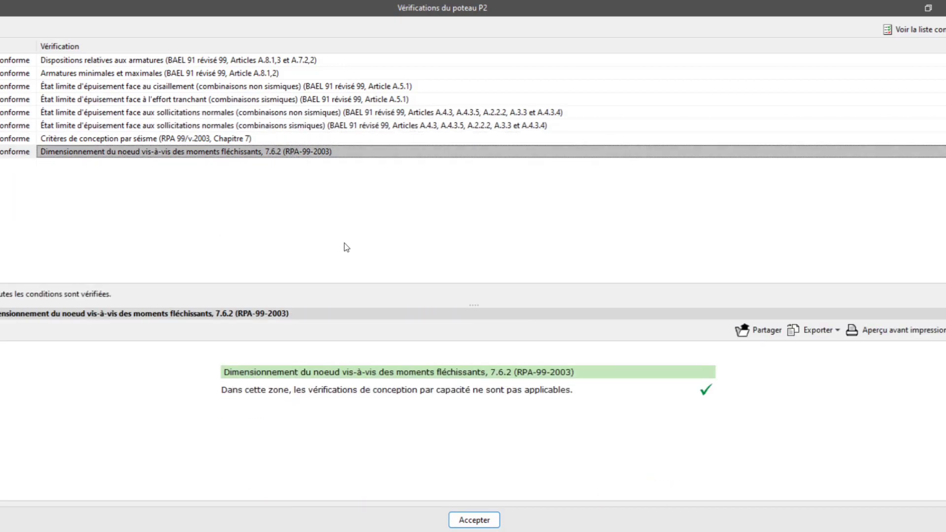
Read column P2's full seismic design criteria report (RPA 99/v.2003, Chapitre 7) and close the checks.
left_click(257, 138)
left_click_drag(472, 305, 472, 196)
scroll(516, 329, "down", 10)
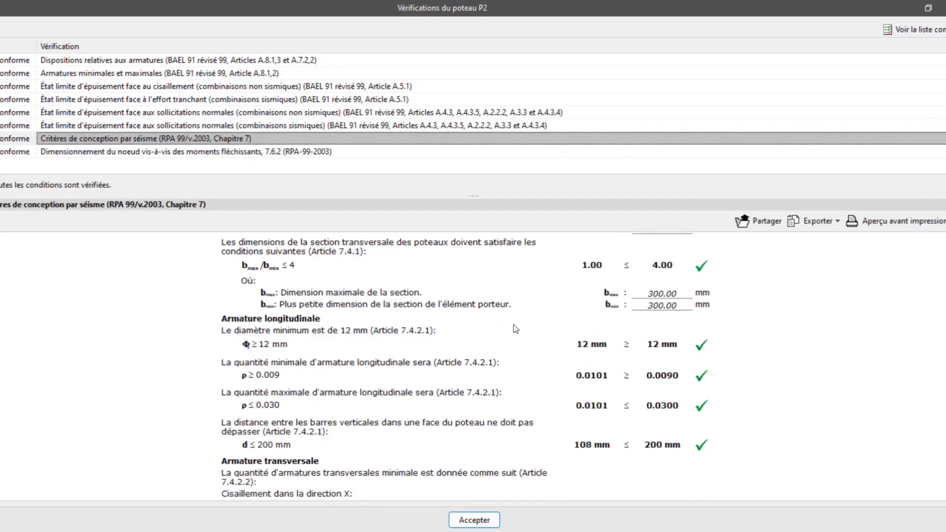
scroll(513, 324, "down", 9)
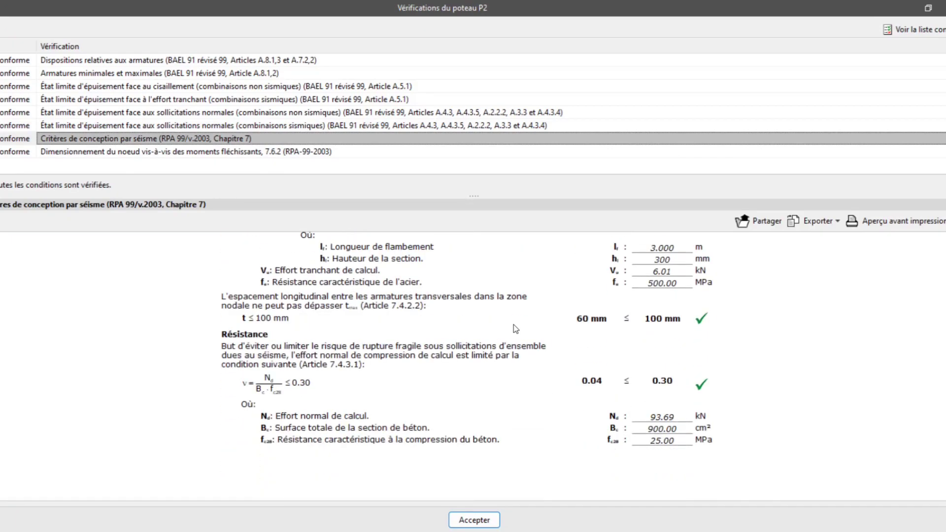
key("Escape")
Examine column P6's seismic shear check and its Plancher 1 stirrup and tie layout, accepting the layout.
left_click(159, 177)
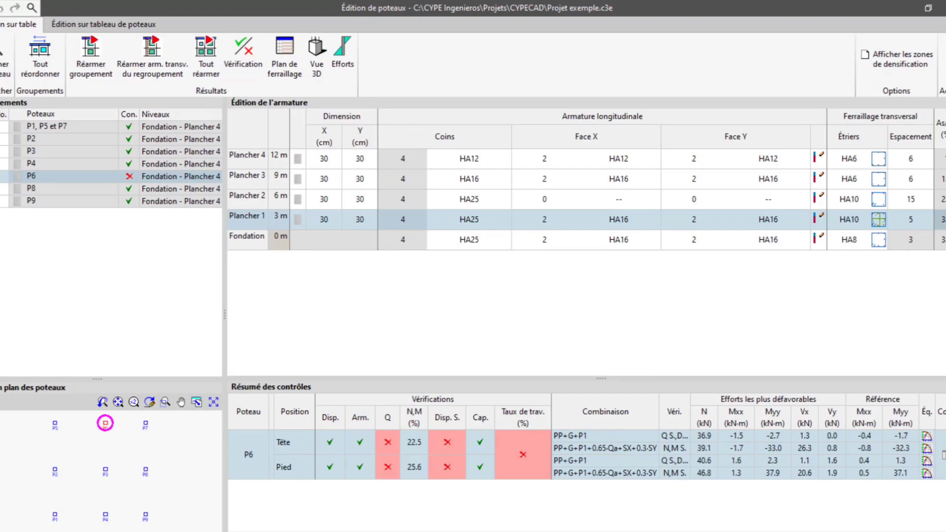
left_click(942, 455)
left_click(154, 100)
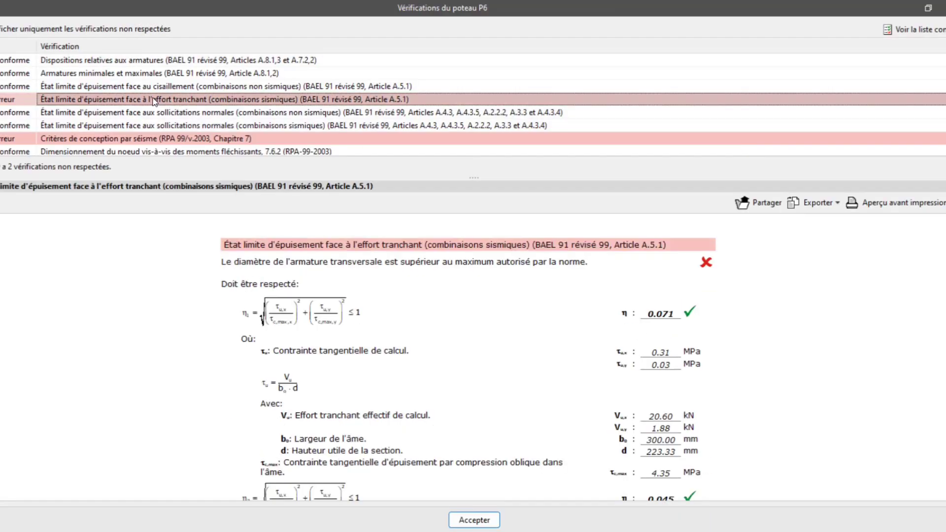
scroll(599, 320, "down", 3)
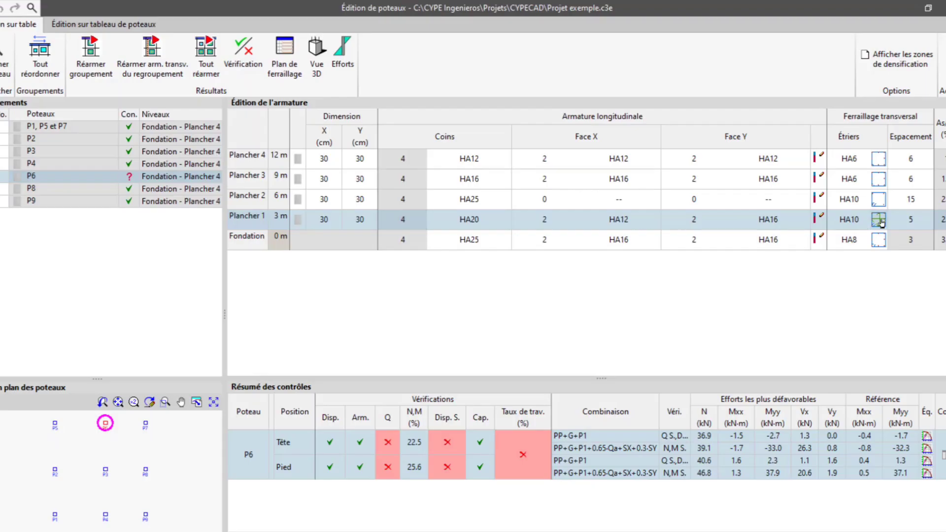
left_click(878, 219)
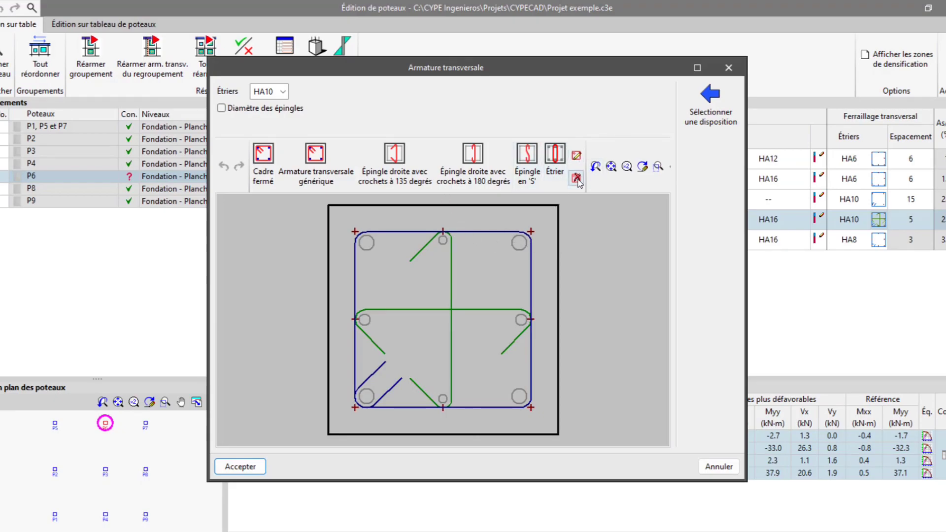
left_click(240, 466)
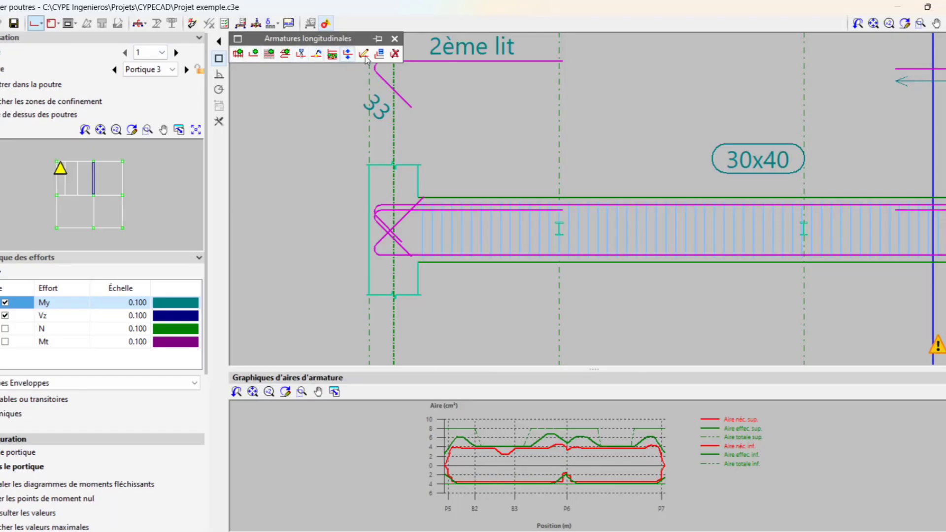
Inspect the assembly reinforcement of the Portique 3 beam's first span, keeping 2 HA16 bars above and below.
left_click(363, 54)
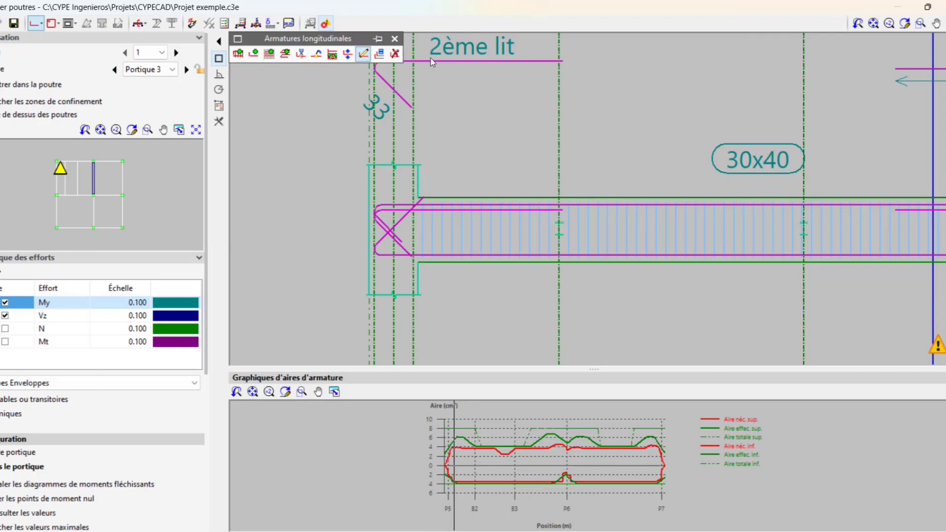
scroll(502, 320, "down", 3)
left_click(515, 227)
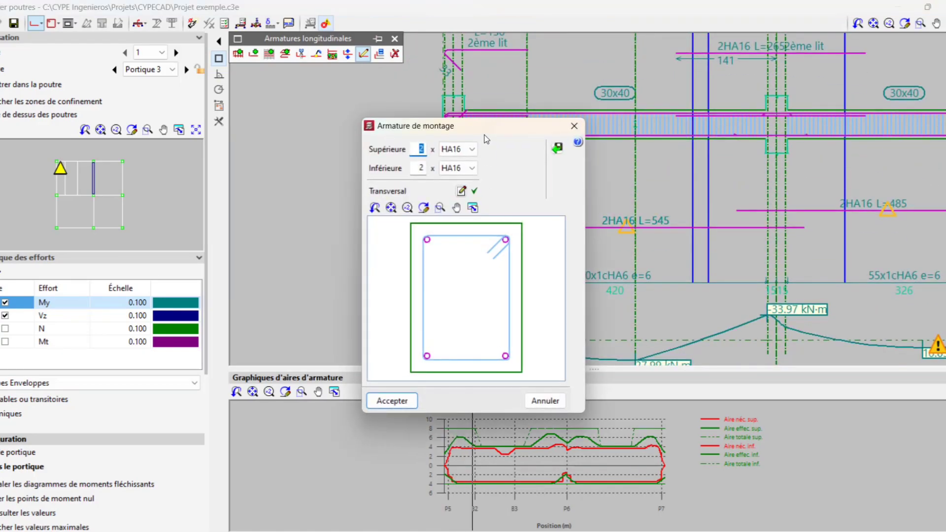
key("Return")
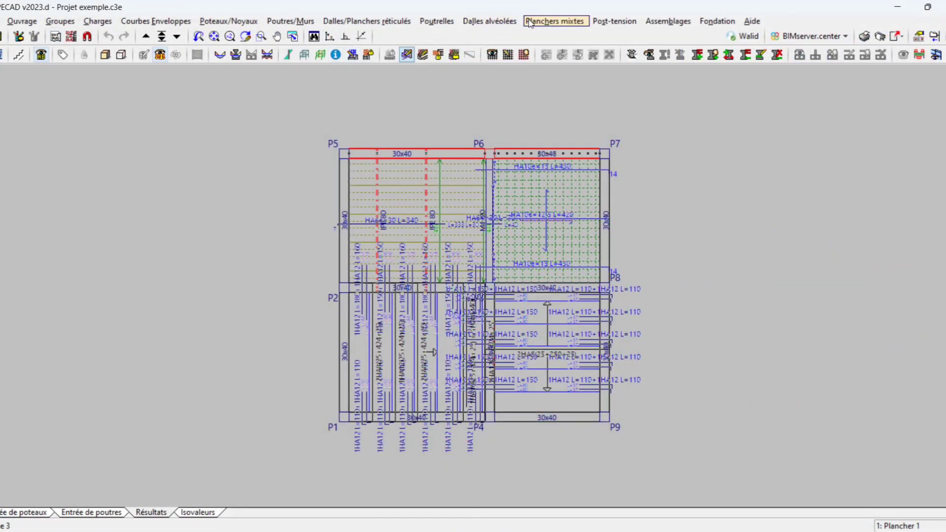
View the structure's deformed shape for Séisme X, Mode 3, and watch its full-window animation at displacement scale factor 100.
left_click(489, 21)
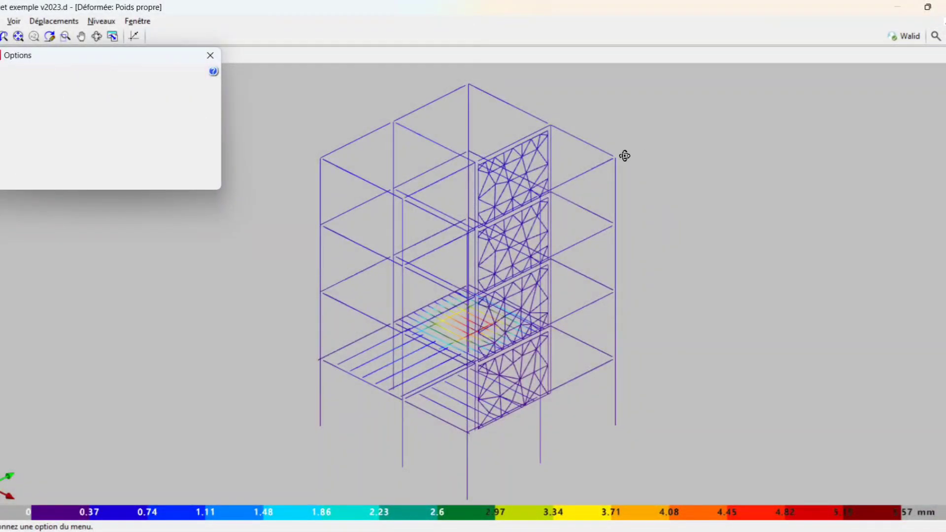
middle_click_drag(625, 154, 262, 159)
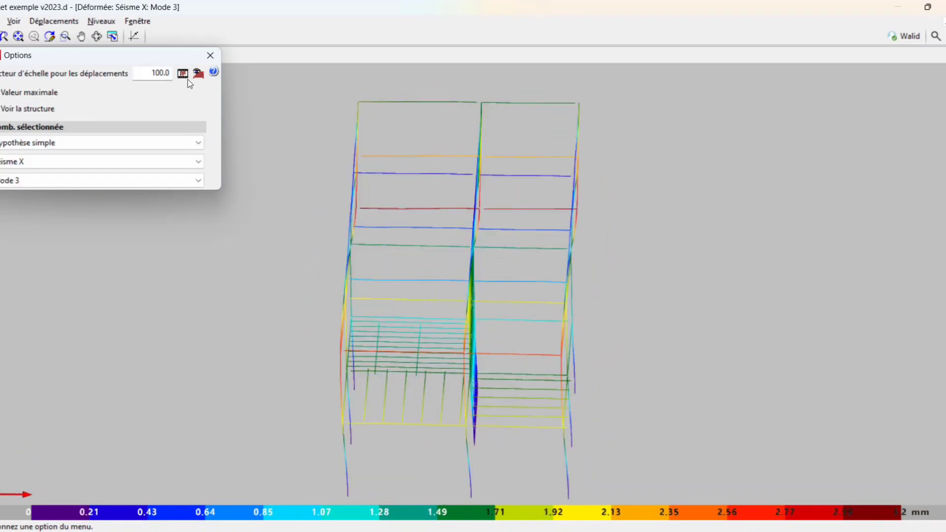
left_click(184, 75)
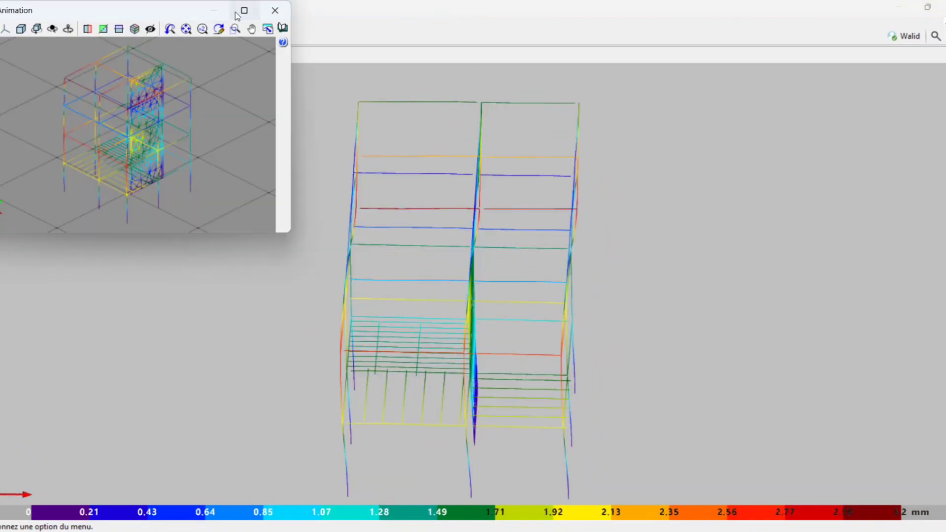
left_click(238, 13)
middle_click_drag(558, 309, 540, 172)
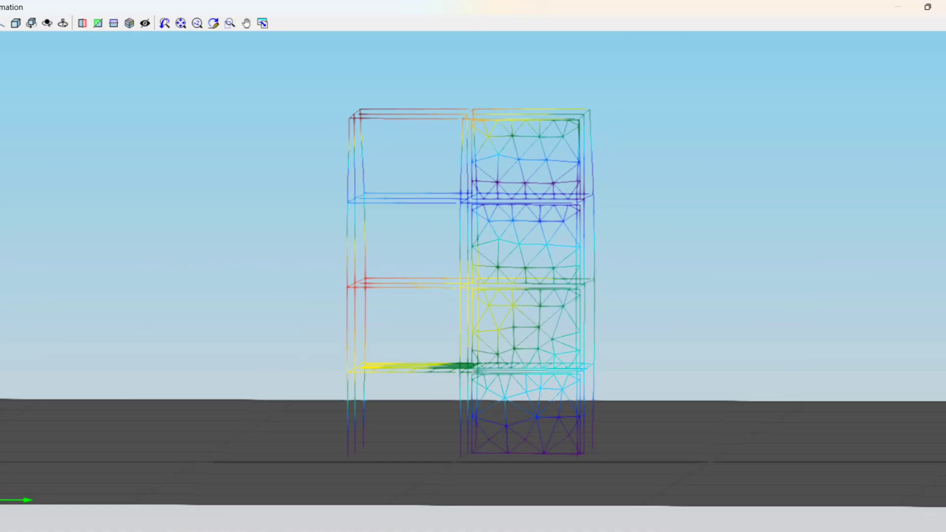
left_click(2, 23)
left_click(7, 45)
scroll(593, 262, "down", 2)
scroll(594, 263, "up", 3)
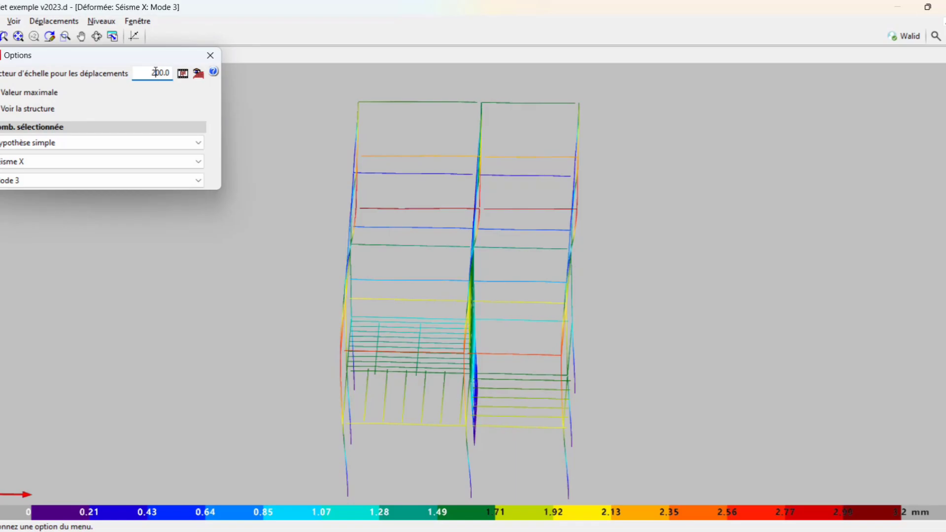
Set the displacement scale factor to 200, view the Séisme X Mode 3 animation again and close the deformation options.
double_click(155, 72)
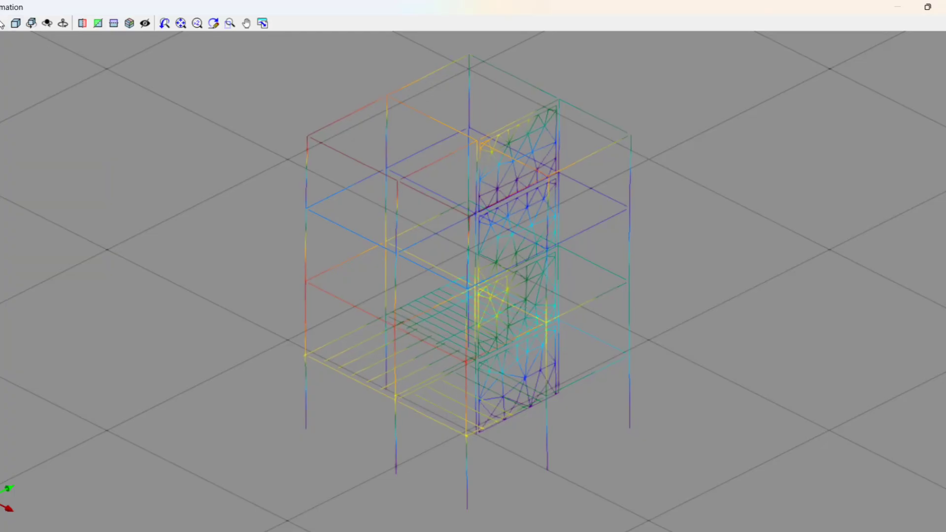
left_click(2, 23)
left_click(15, 44)
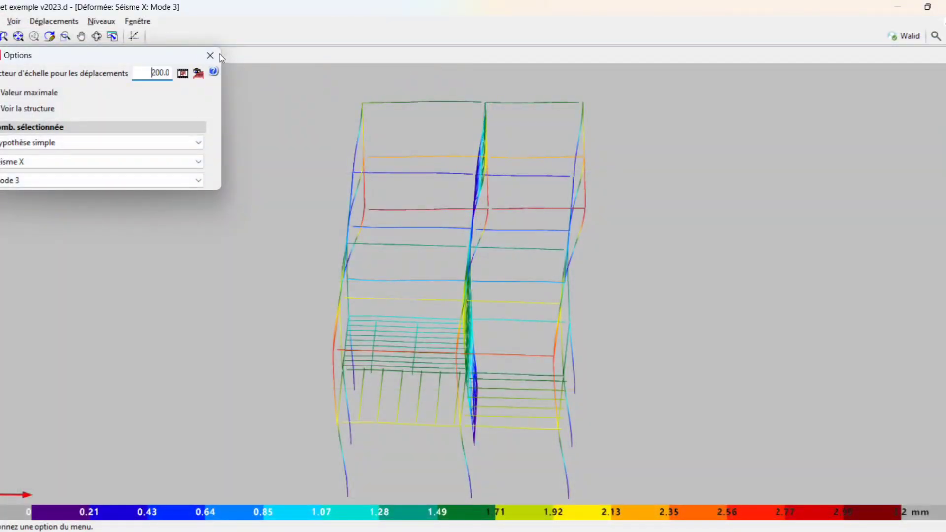
left_click(210, 55)
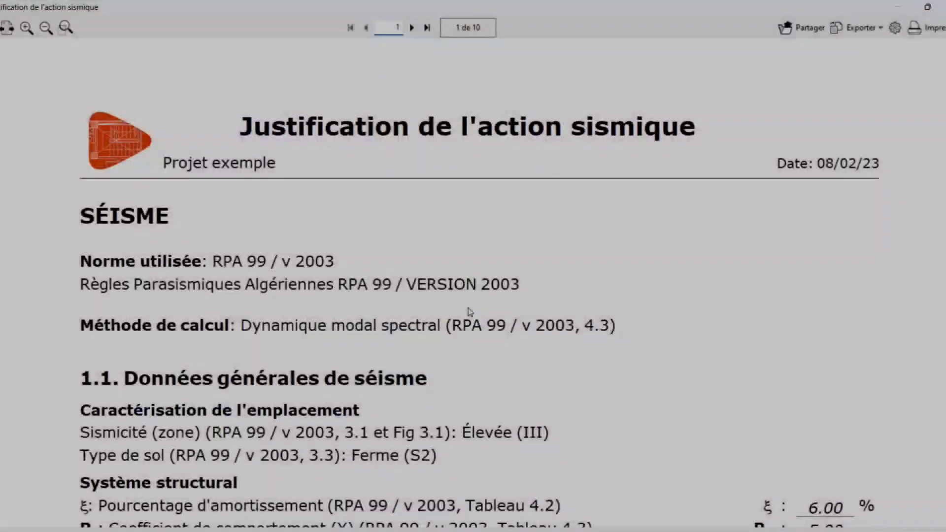
Read the seismic action justification report's general data, design spectra, modal participation coefficients and modal periods.
scroll(468, 251, "down", 15)
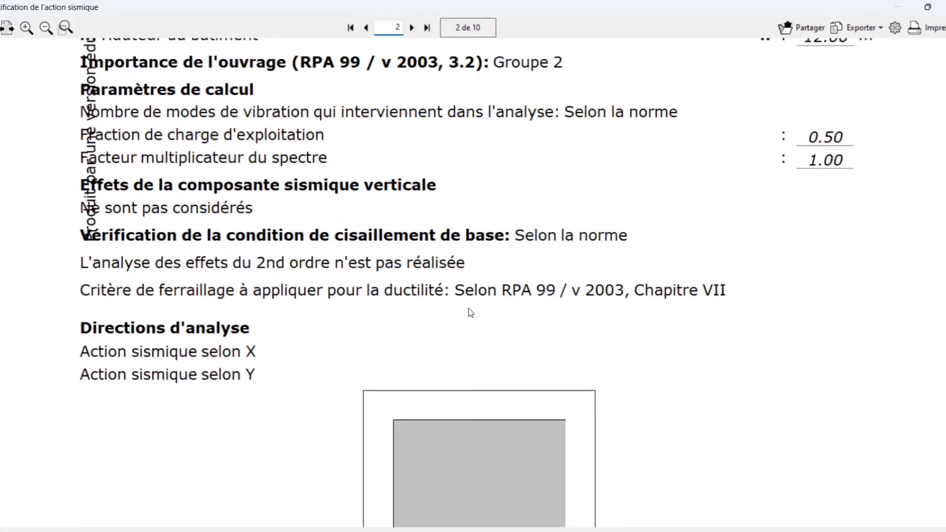
scroll(469, 309, "down", 12)
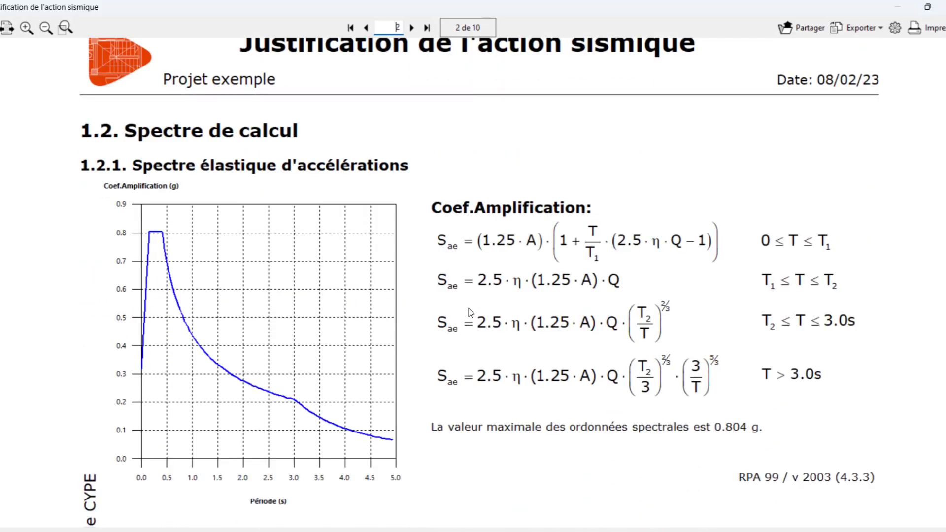
scroll(470, 312, "down", 15)
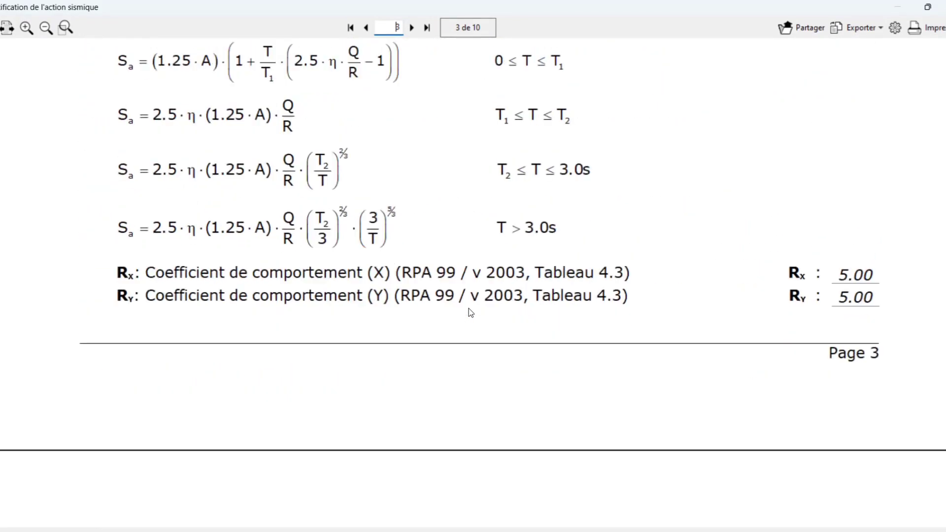
scroll(470, 313, "down", 15)
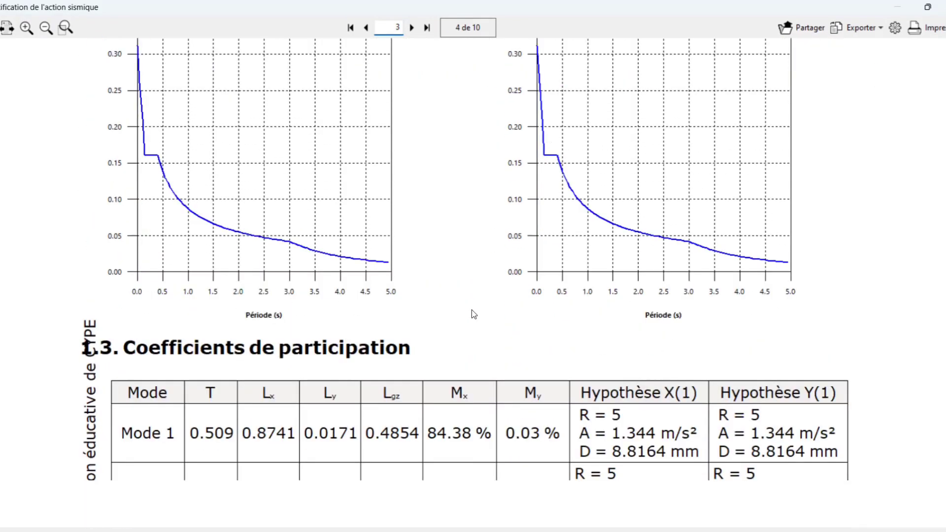
scroll(473, 314, "down", 2)
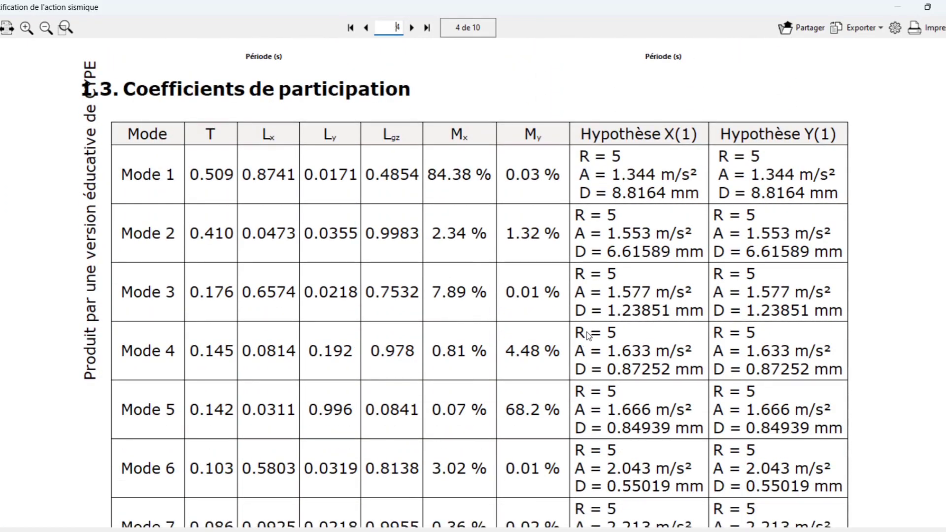
scroll(587, 334, "down", 15)
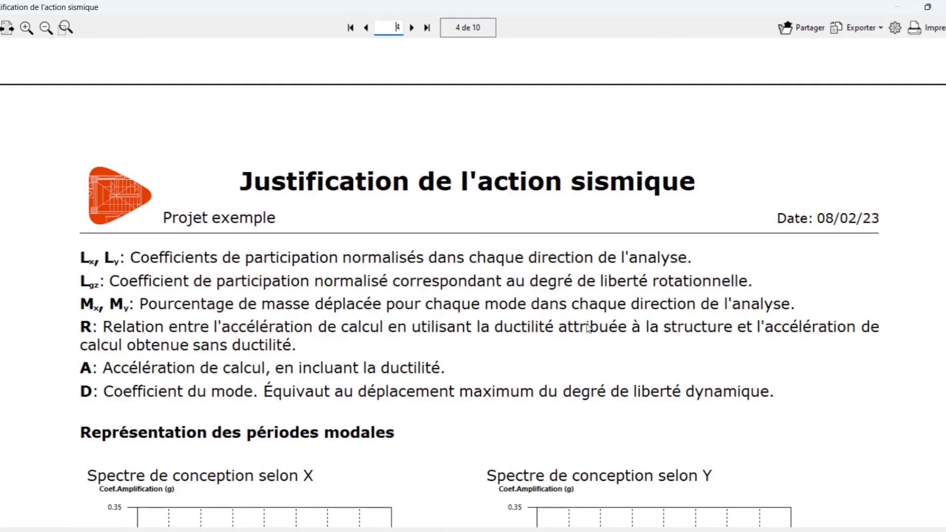
scroll(587, 329, "down", 5)
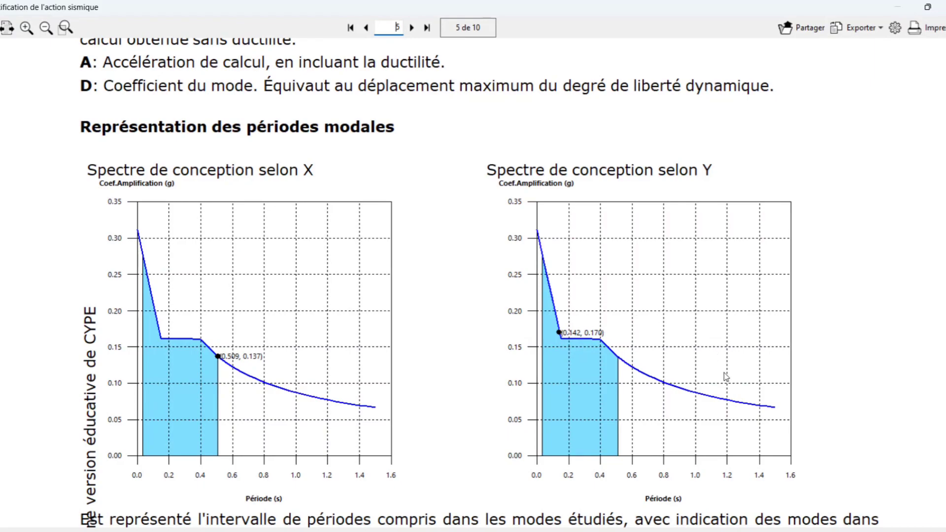
Read the seismic report's mass and rigidity centres for each floor and its base shear correction sections.
scroll(726, 376, "down", 8)
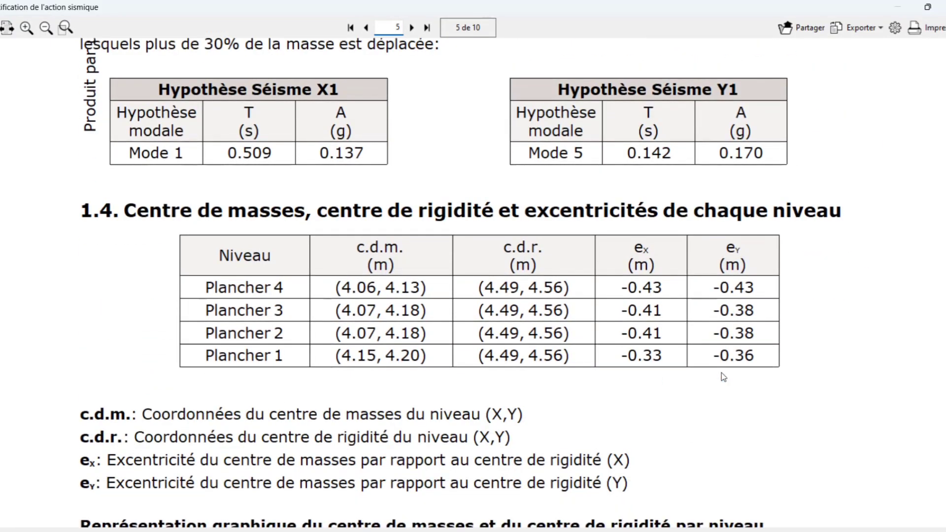
scroll(723, 377, "down", 10)
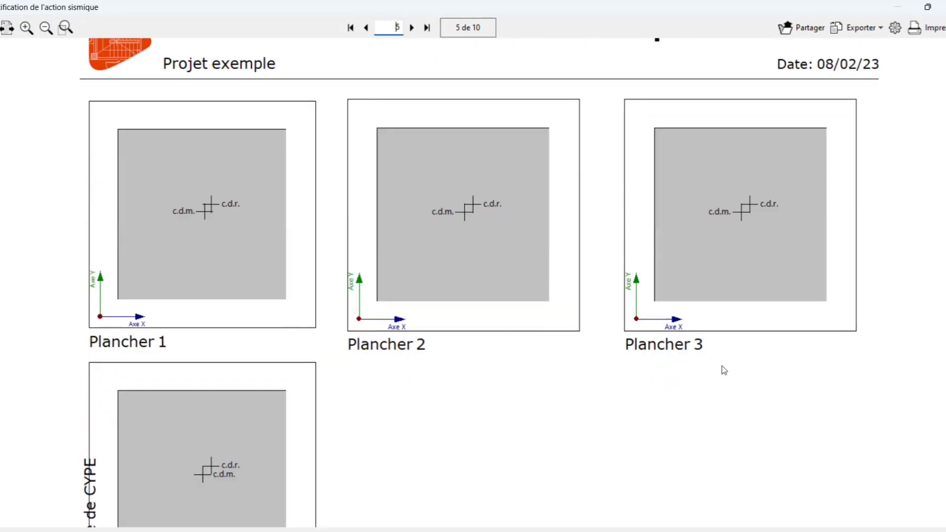
scroll(723, 370, "down", 10)
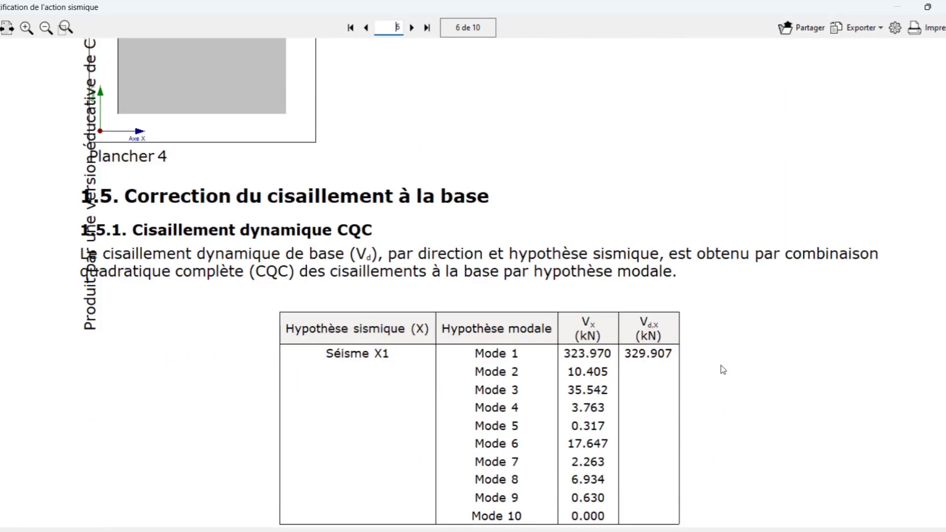
scroll(722, 370, "down", 10)
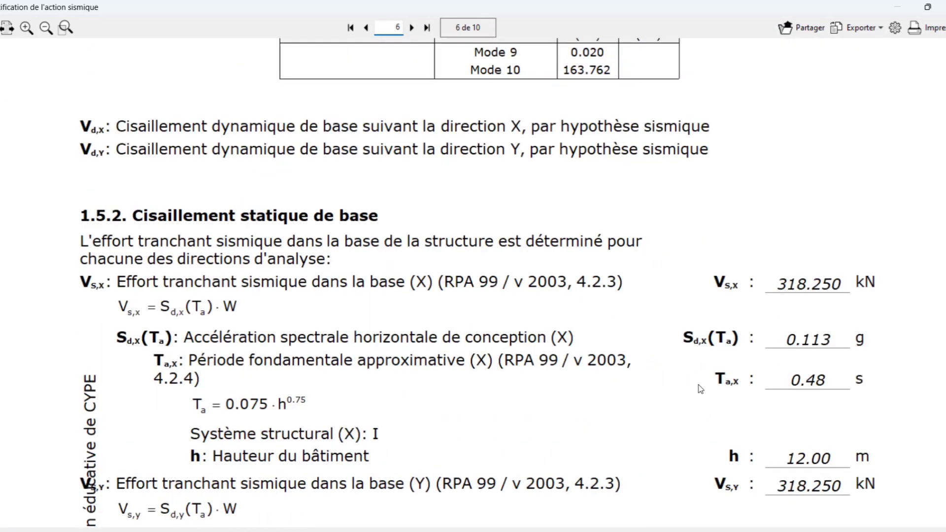
scroll(700, 388, "down", 10)
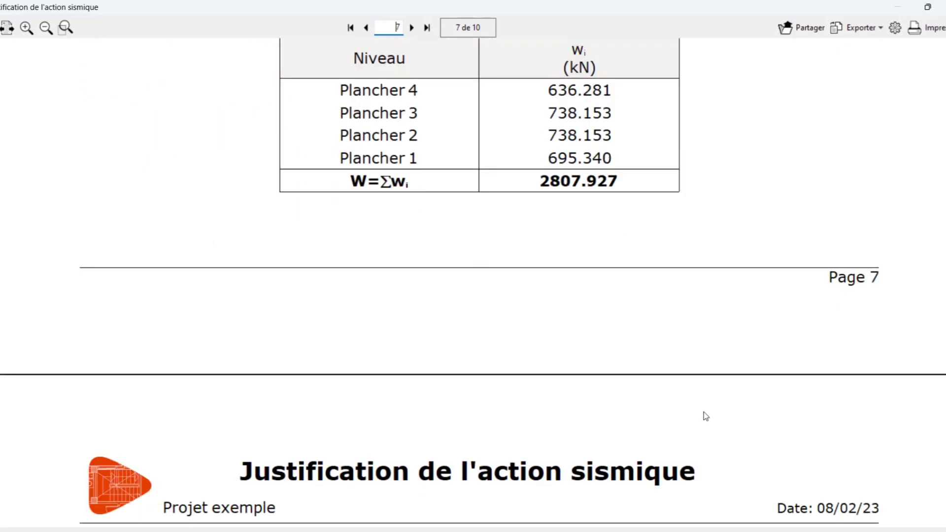
scroll(706, 416, "down", 3)
scroll(705, 416, "down", 7)
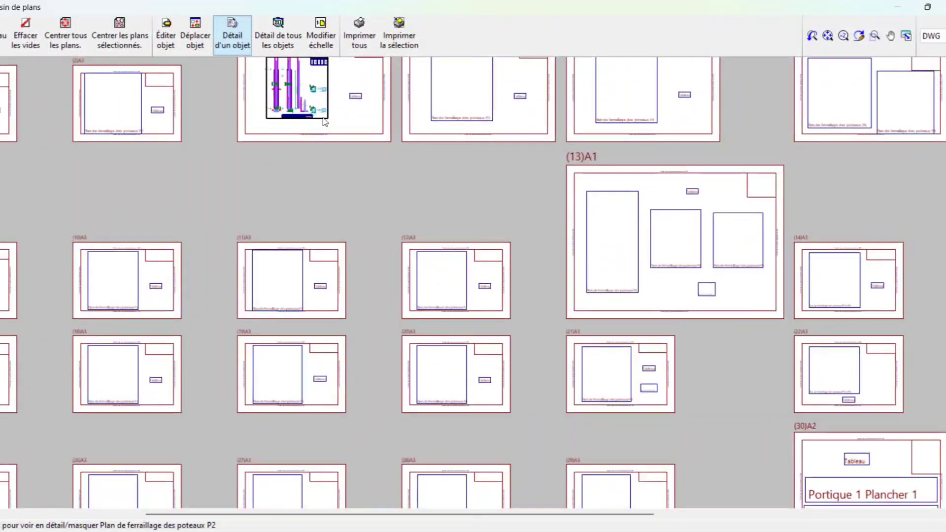
Show the tables of drawing sheet 3 in detail and examine column P2's reinforcement elevations and sections.
scroll(432, 404, "up", 3)
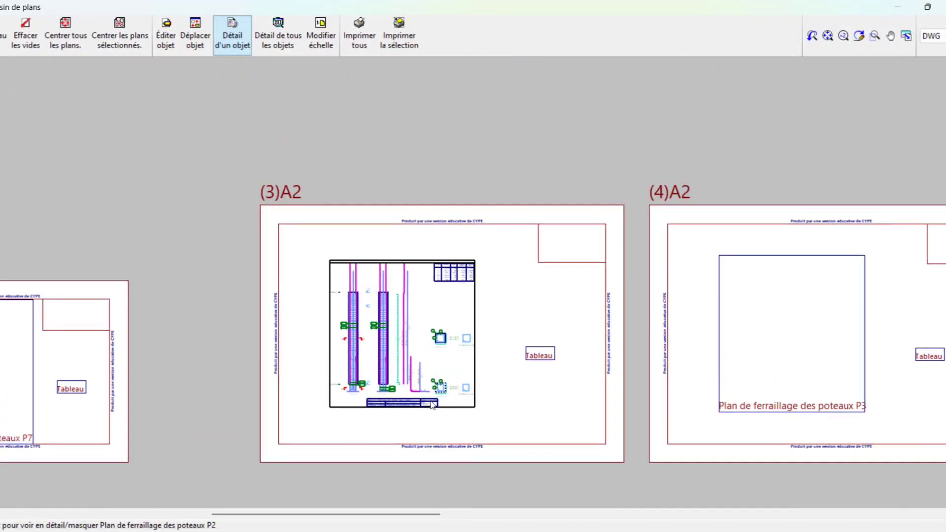
scroll(432, 404, "up", 2)
left_click(706, 175)
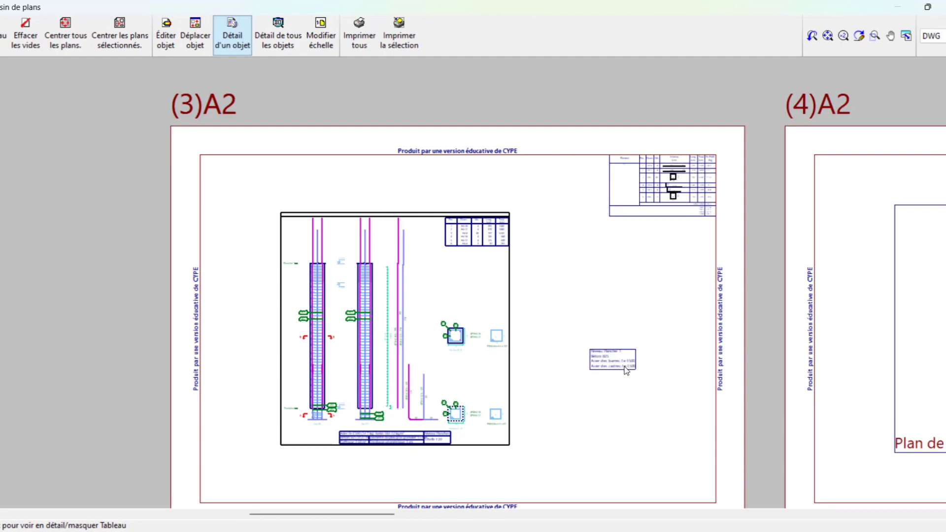
scroll(472, 392, "up", 5)
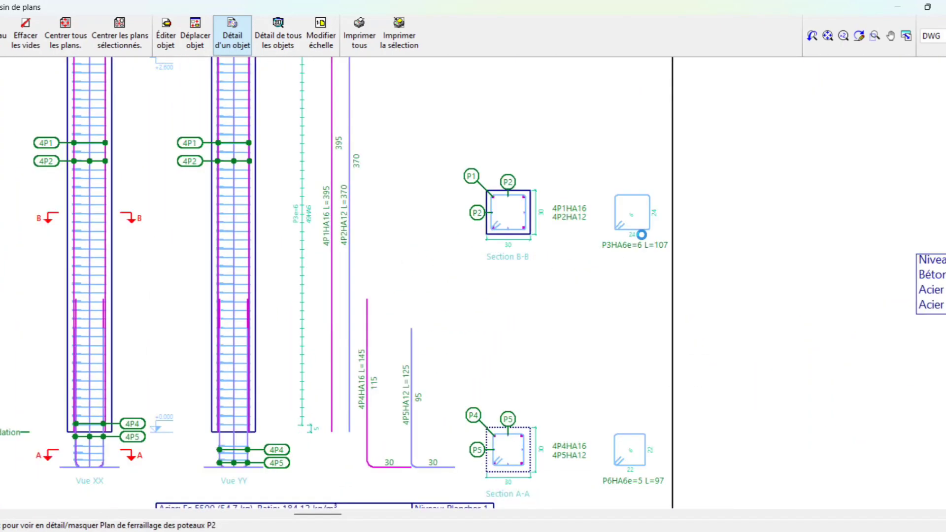
scroll(793, 296, "down", 2)
Show the reinforcement plan of column P3 on drawing sheet 4 in detail.
middle_click_drag(895, 317, 142, 388)
middle_click_drag(770, 351, 442, 272)
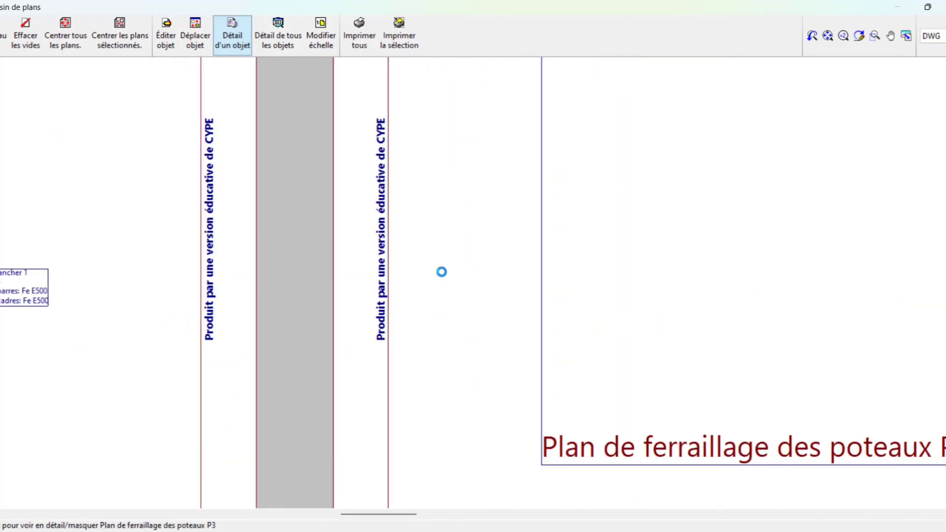
left_click(784, 253)
scroll(811, 307, "down", 4)
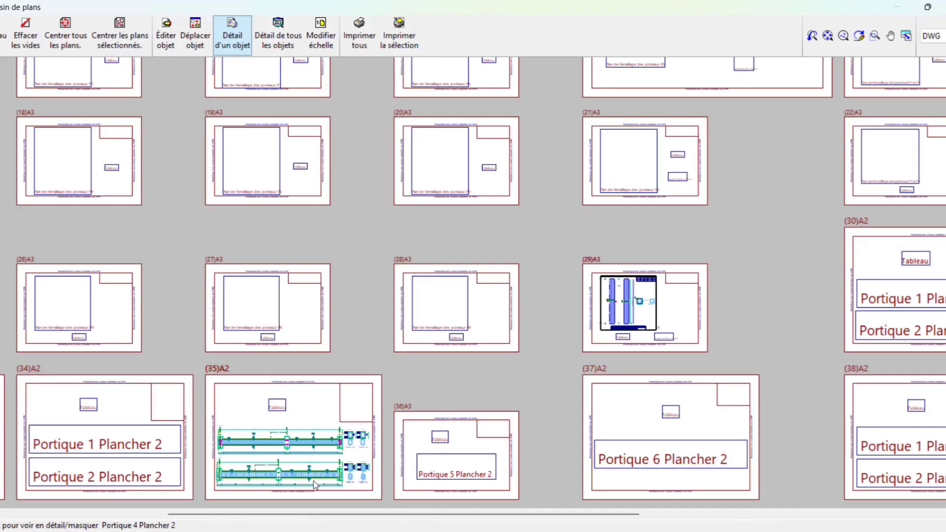
Show sheet 35's bar schedule and information table in detail alongside the Portique 3 and 4 beams of Plancher 2.
scroll(313, 481, "up", 4)
middle_click_drag(313, 482, 378, 448)
scroll(646, 267, "up", 4)
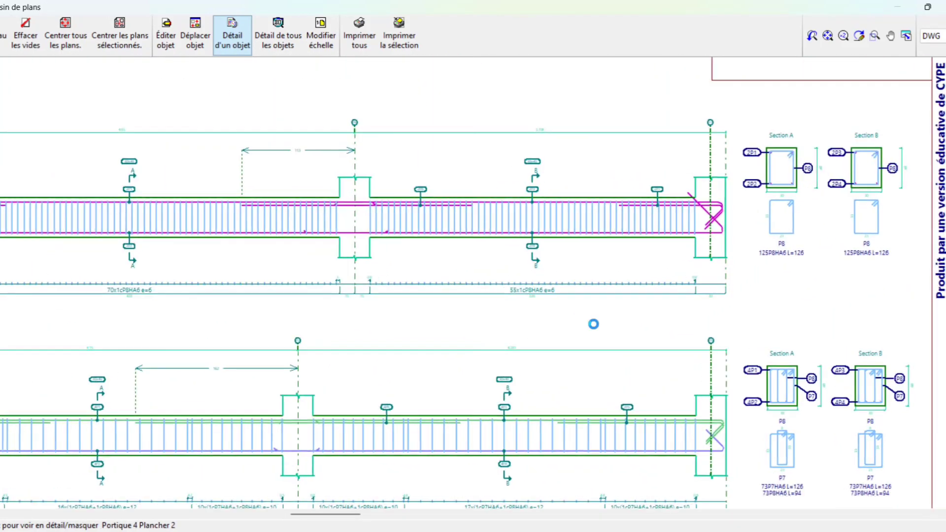
left_click(604, 183)
middle_click_drag(733, 220, 107, 355)
left_click(464, 387)
middle_click_drag(507, 361, 605, 205)
scroll(606, 205, "up", 1)
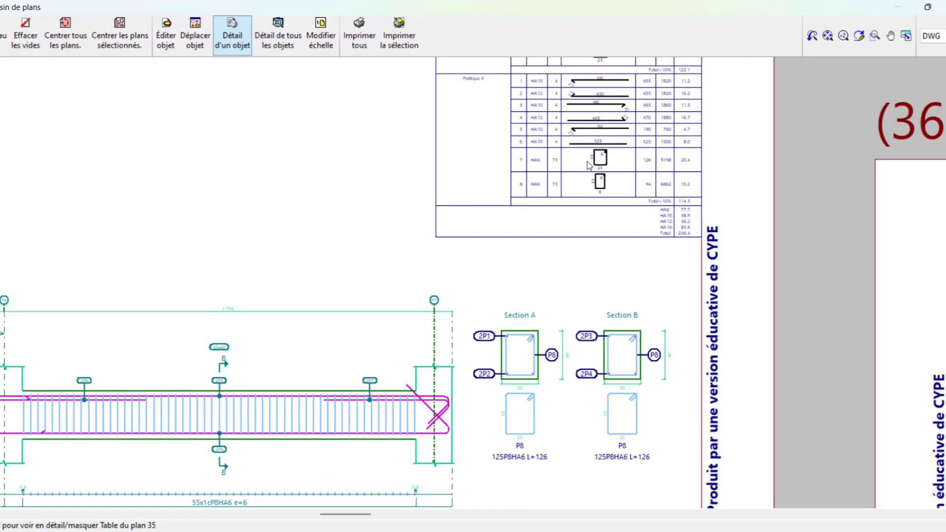
Examine sheet 35's bar schedule and the Portique 3 beam's reinforcement elevation and sections A and B.
middle_click_drag(606, 238, 605, 388)
scroll(605, 388, "up", 1)
middle_click_drag(617, 183, 600, 334)
scroll(599, 334, "up", 1)
scroll(600, 334, "up", 1)
middle_click_drag(585, 384, 643, 276)
scroll(614, 376, "down", 2)
scroll(585, 433, "down", 1)
middle_click_drag(585, 433, 782, 131)
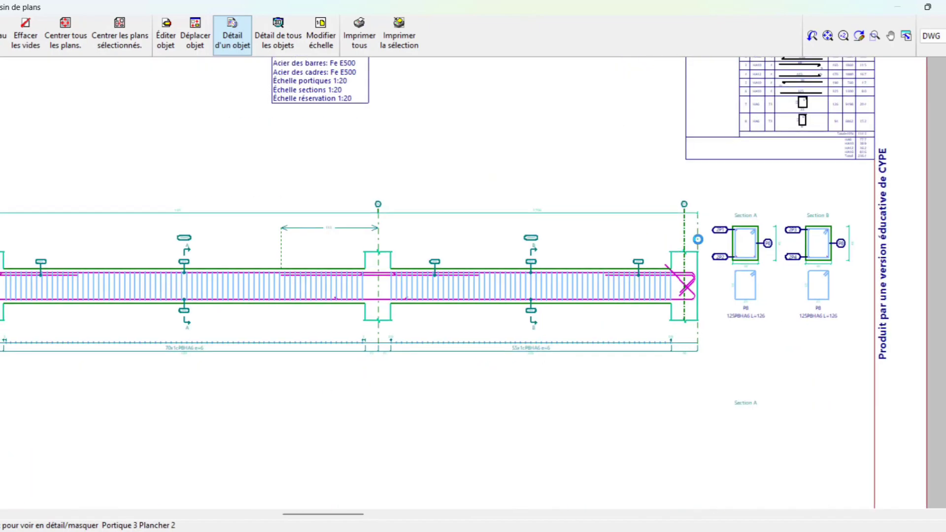
middle_click_drag(599, 334, 733, 237)
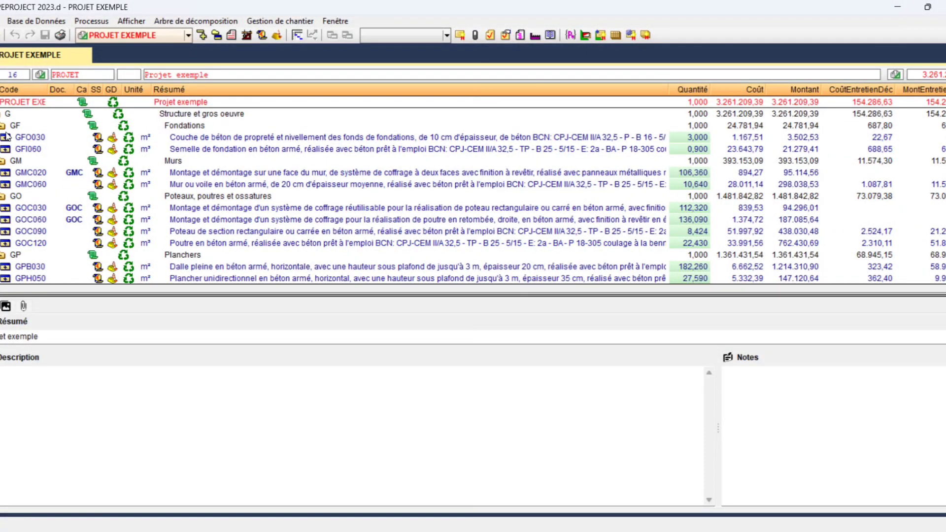
Switch to CYPEPROJECT and inspect the cost breakdown of the blinding concrete item GFO030, collapsing it again.
left_click(6, 136)
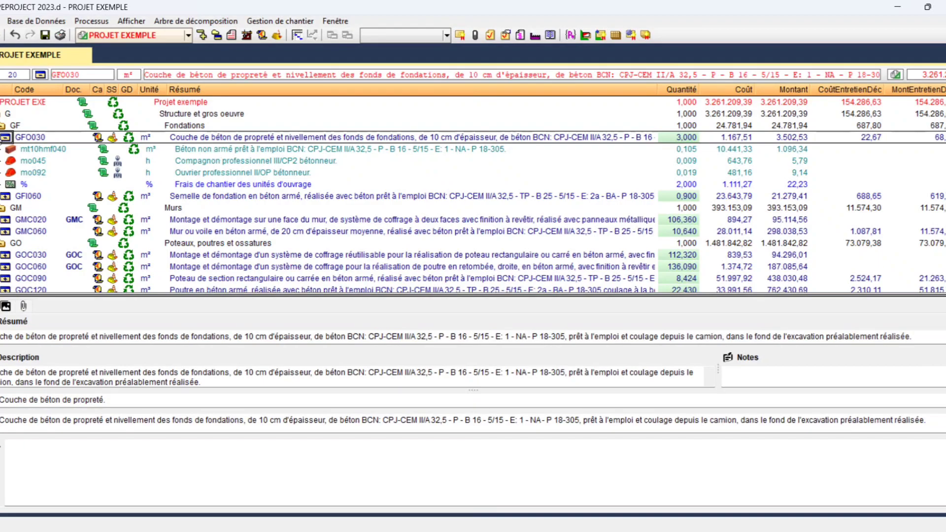
left_click(5, 137)
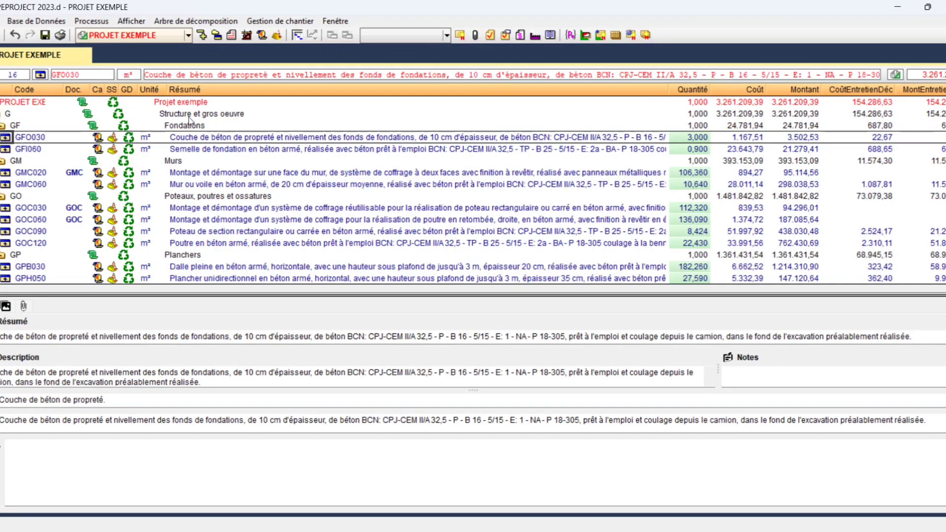
Collapse and re-expand the Structure et gros oeuvre chapter, then inspect its Poteaux, poutres et ossatures and Planchers subchapters.
left_click(2, 114)
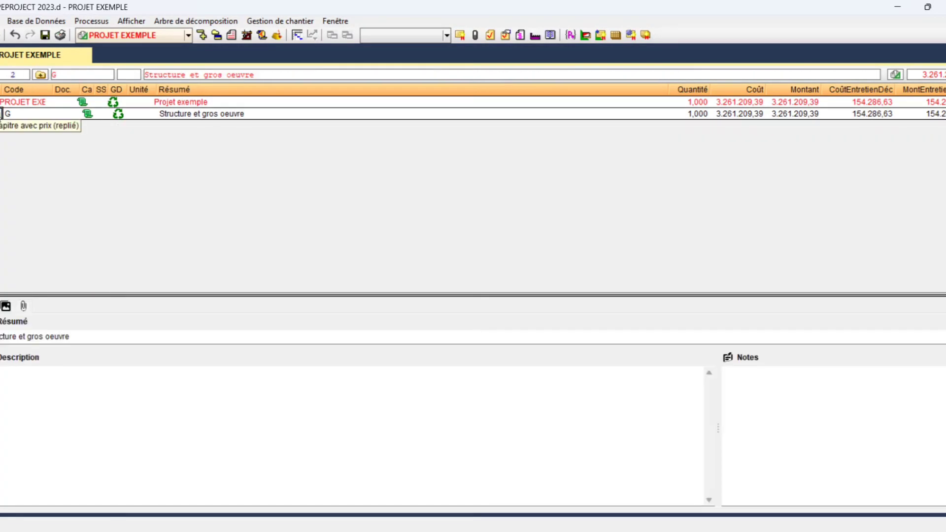
left_click(2, 114)
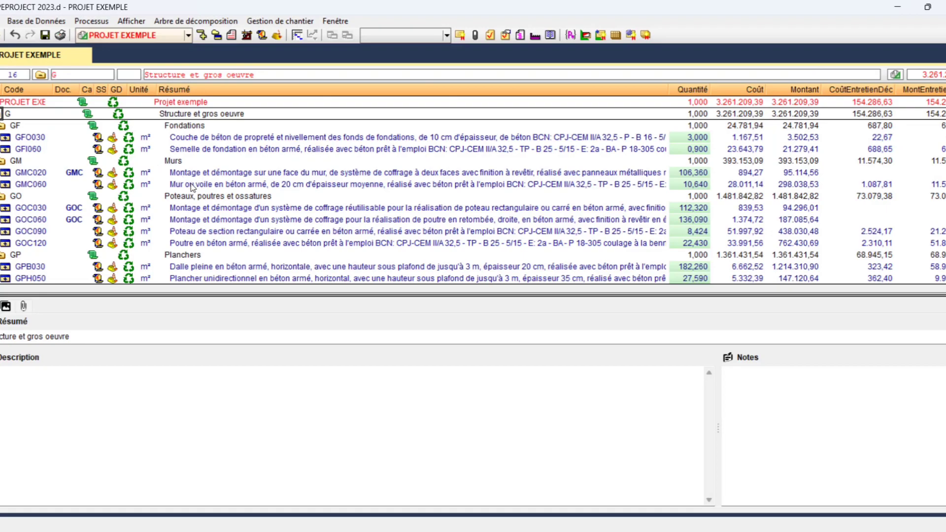
left_click(208, 197)
left_click(198, 256)
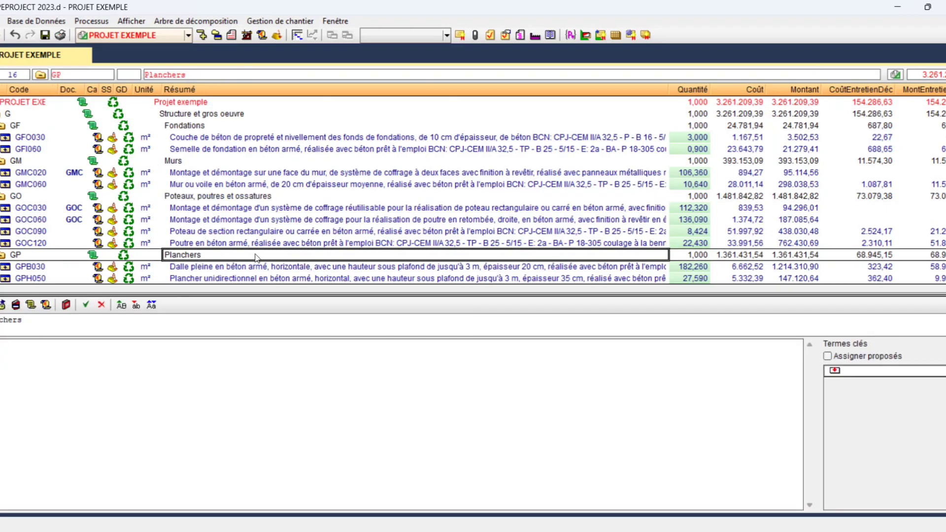
Inspect the quantity breakdowns of column formwork GOC030, beam formwork GOC060 and reinforced concrete columns GOC090.
left_click(706, 208)
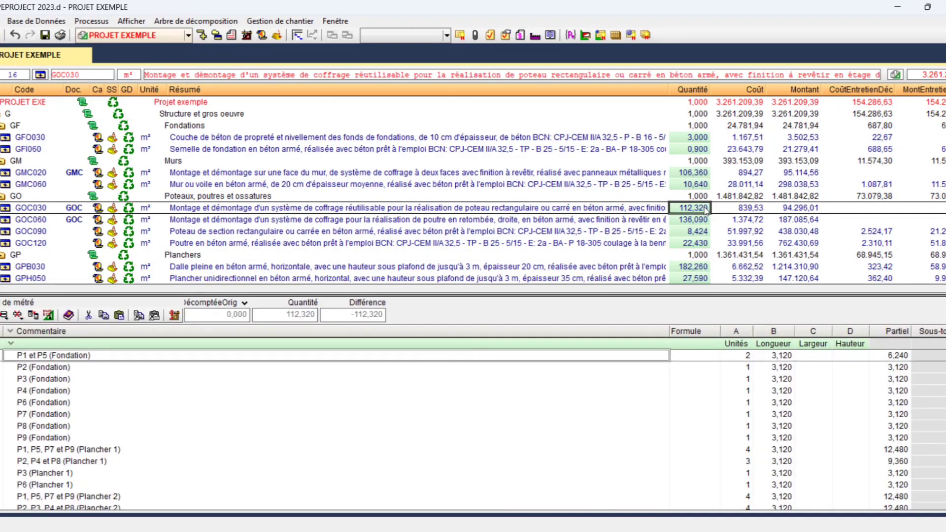
left_click(702, 219)
left_click(702, 231)
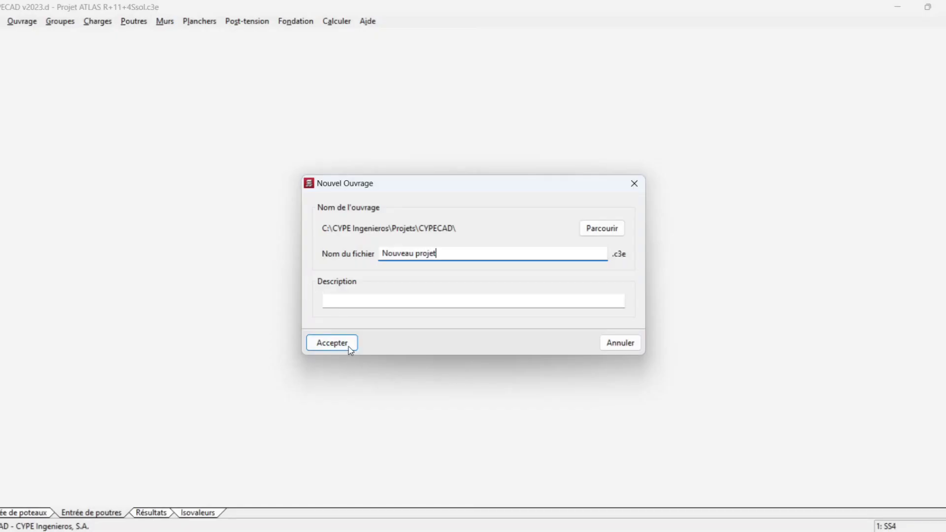
In CYPECAD, accept the new job file Nouveau projet and view the BIMserver.center options for selecting an existing project or creating a new one.
left_click(348, 346)
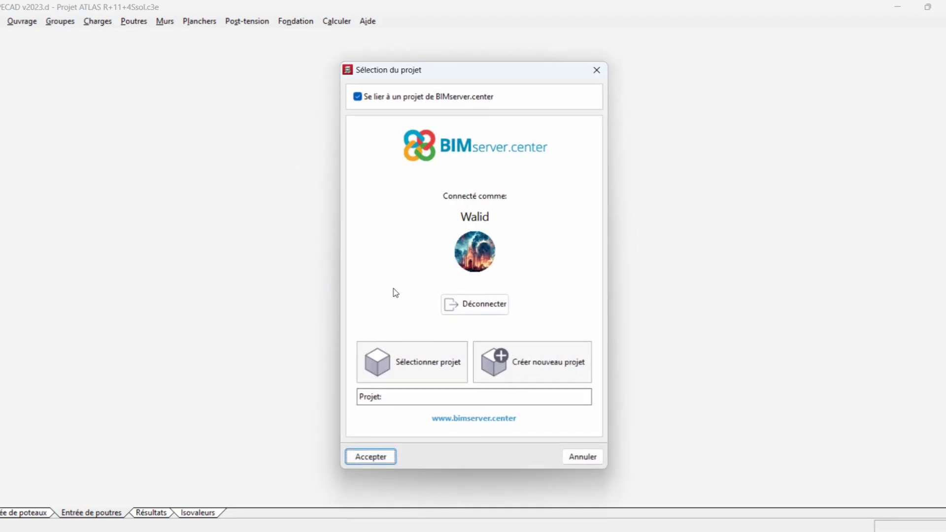
left_click(414, 368)
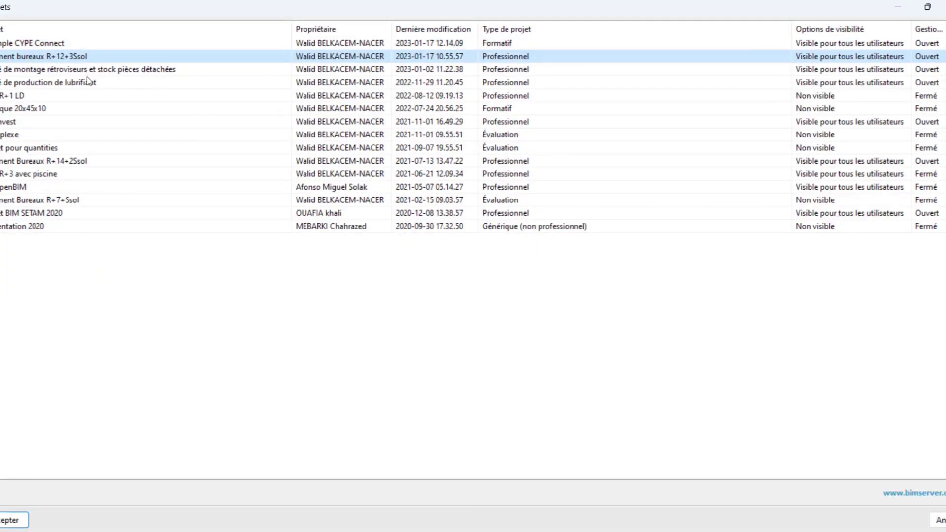
key("Escape")
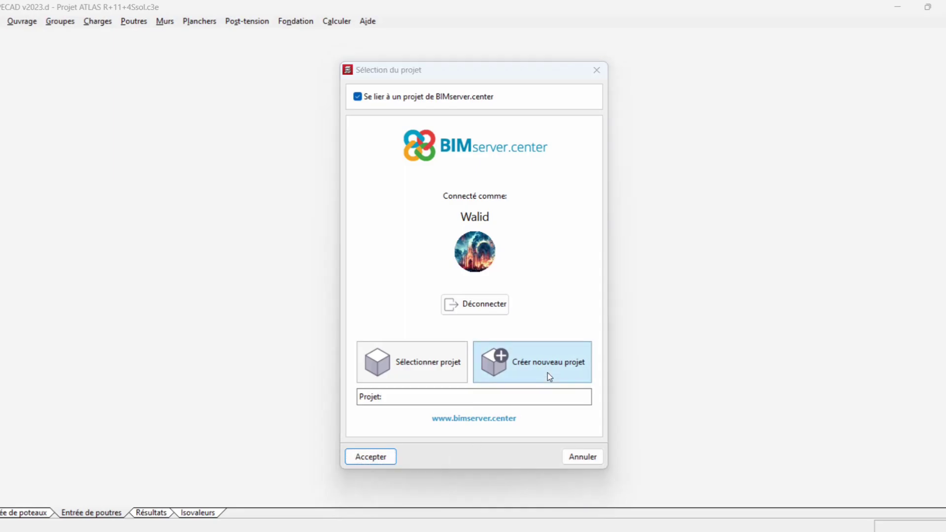
left_click(549, 373)
key("Escape")
Switch to the BIMserver.center website in the browser and look through the active projects under Mes projets.
mouse_move(387, 530)
left_click(387, 483)
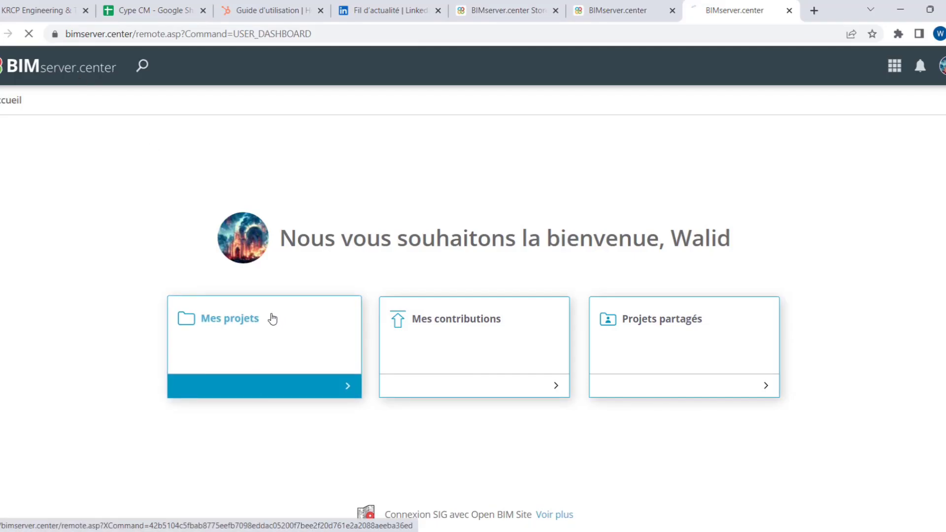
left_click(272, 319)
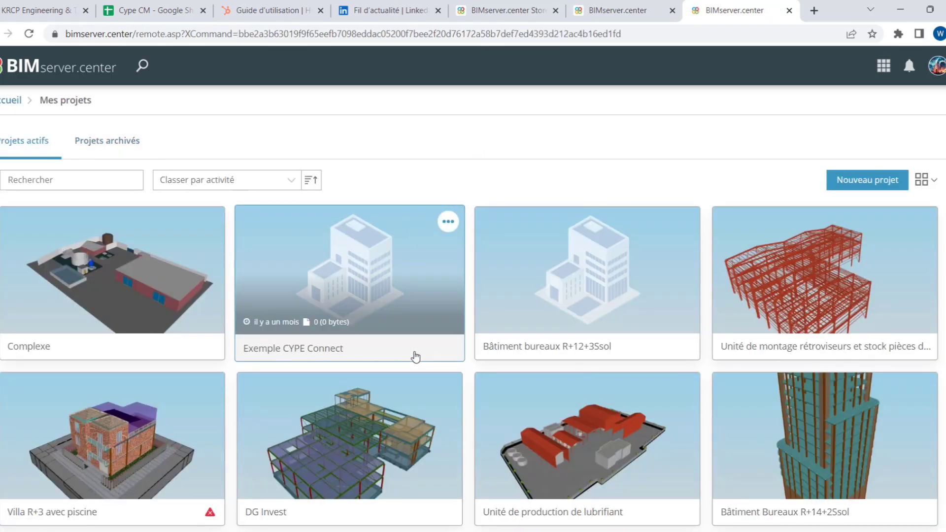
scroll(296, 315, "down", 3)
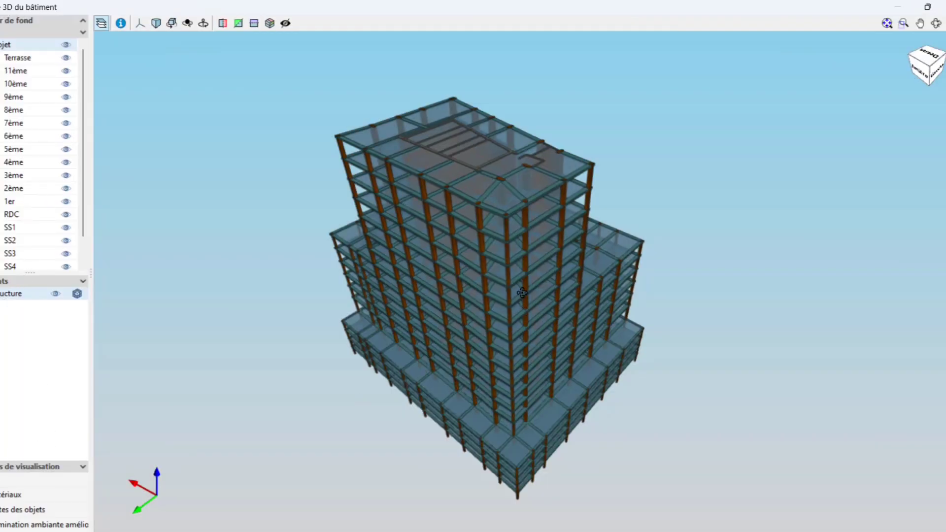
Examine the columns, beams and walls of the Projet ATLAS R+11+4Ssol building up close in CYPECAD's 3D view.
left_click_drag(522, 292, 259, 268)
scroll(439, 237, "up", 10)
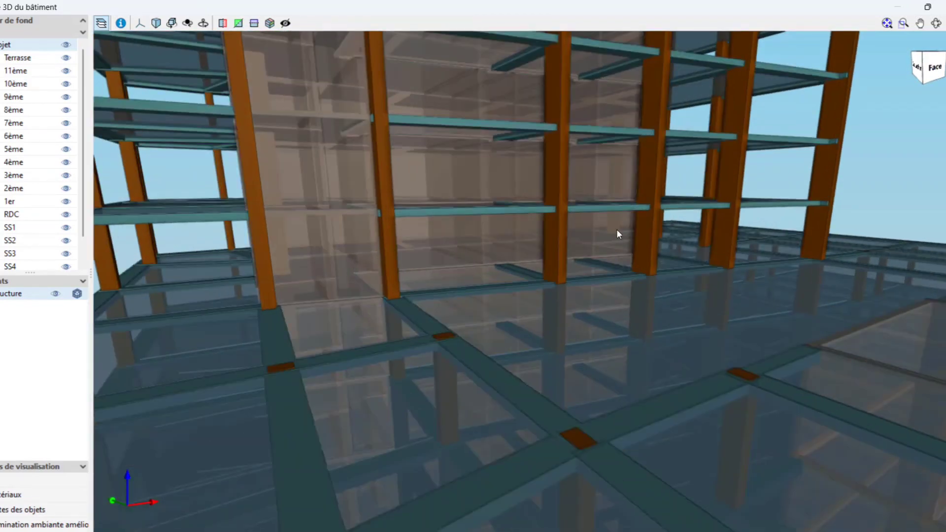